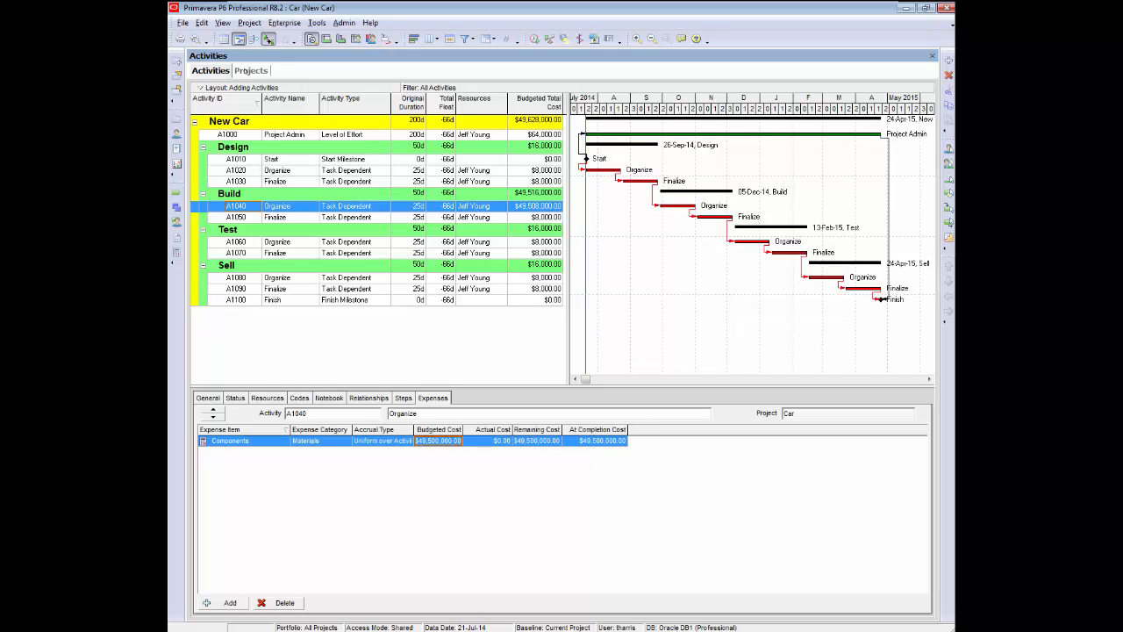
# Check the Car project's schedule dates in the projects view and return to the activities list.
pyautogui.click(250, 70)
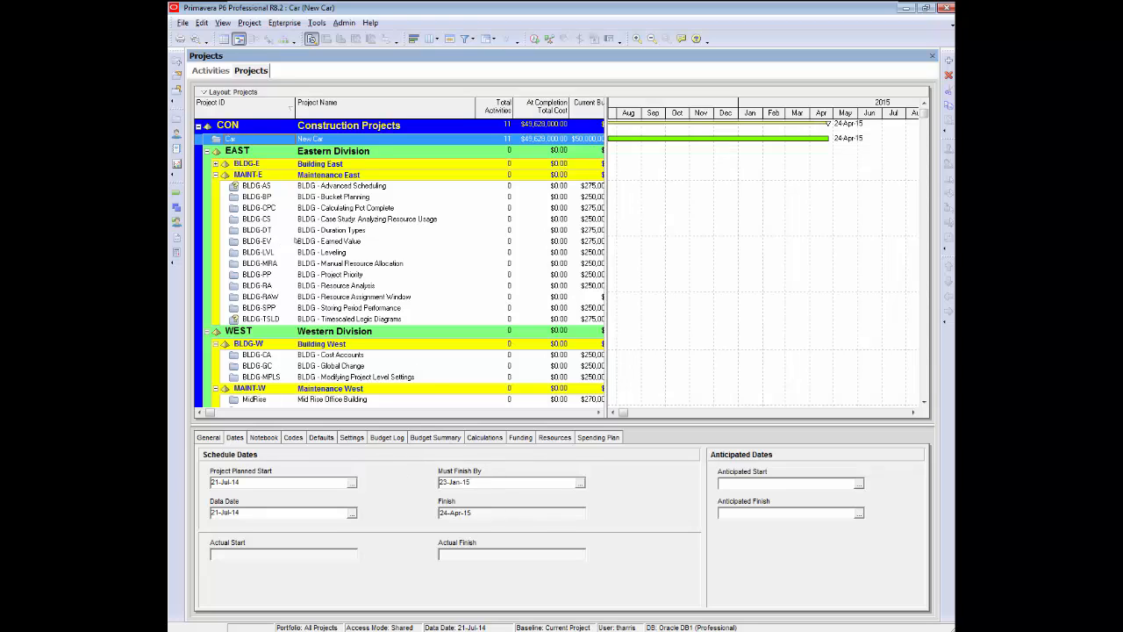
pyautogui.click(212, 71)
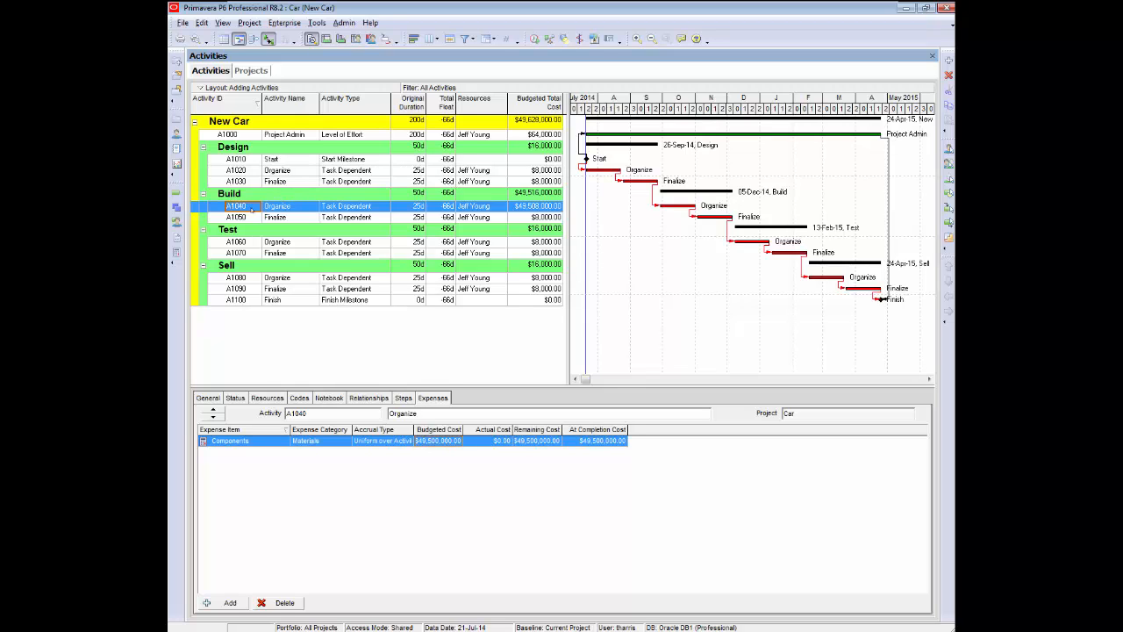
# Assign Sell's Organize activity A1080 as a successor of Build's Organize activity A1040.
pyautogui.click(366, 398)
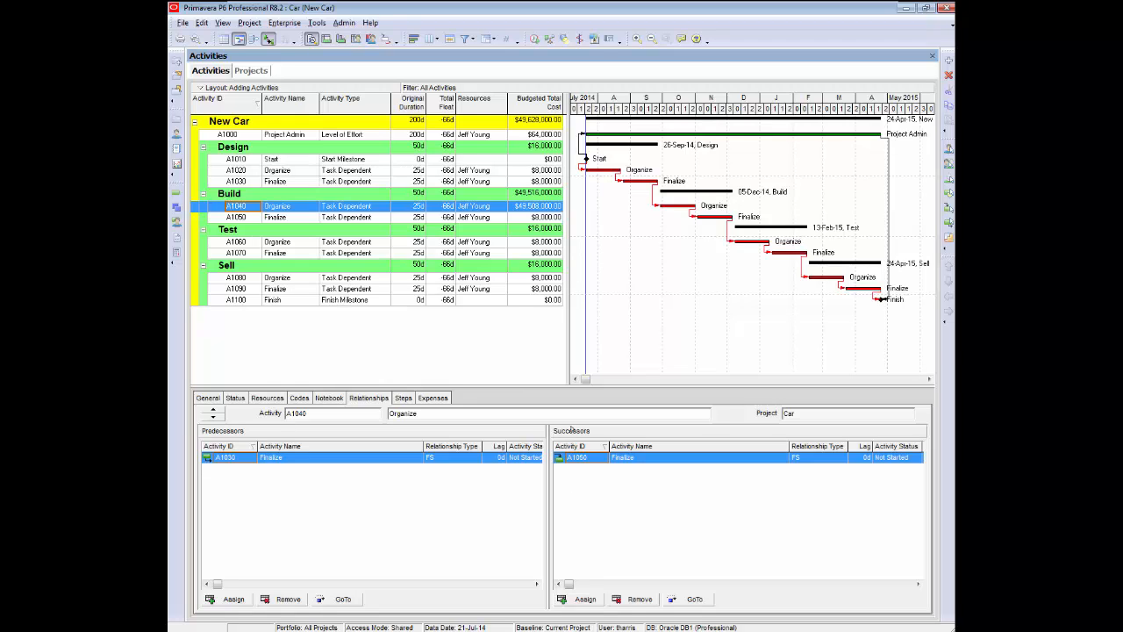
pyautogui.click(583, 599)
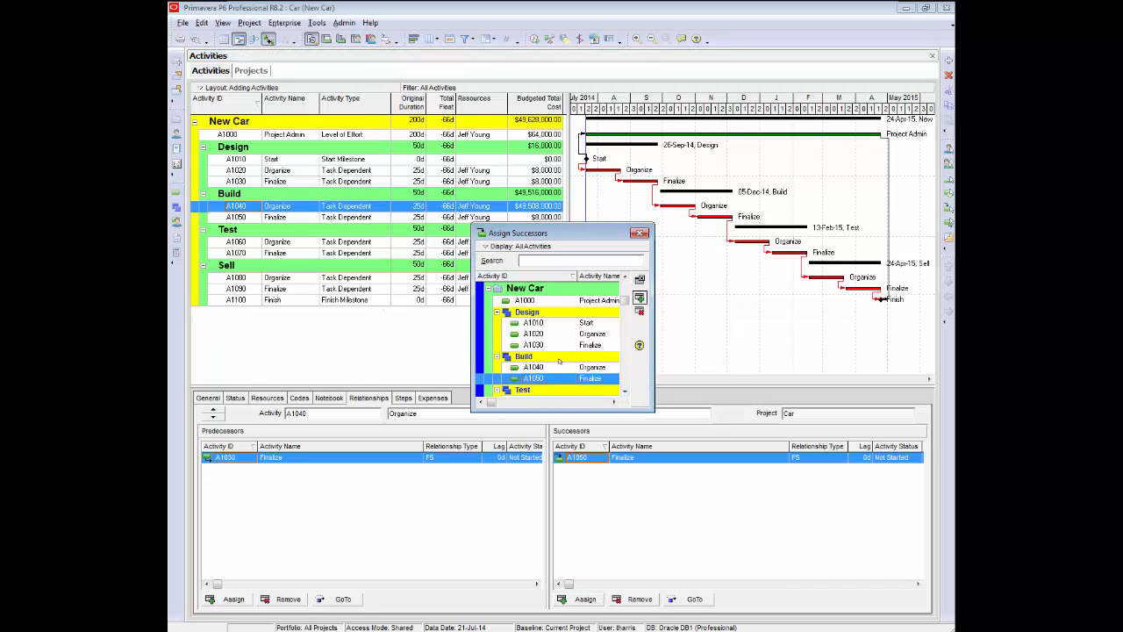
pyautogui.click(624, 393)
pyautogui.scroll(-5, 624, 393)
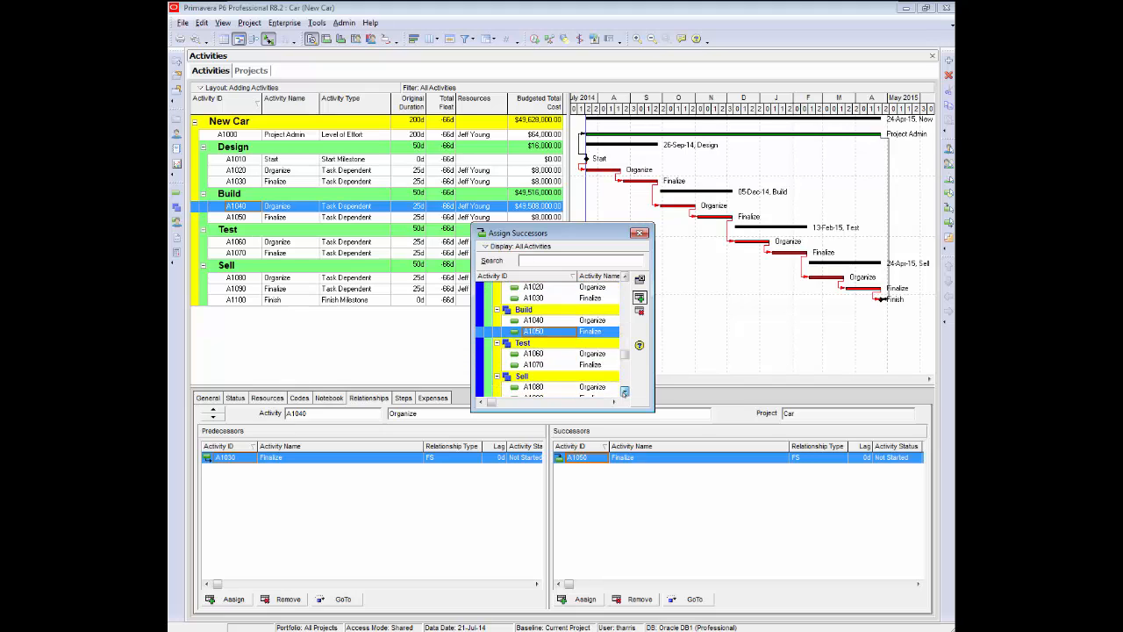
pyautogui.click(532, 365)
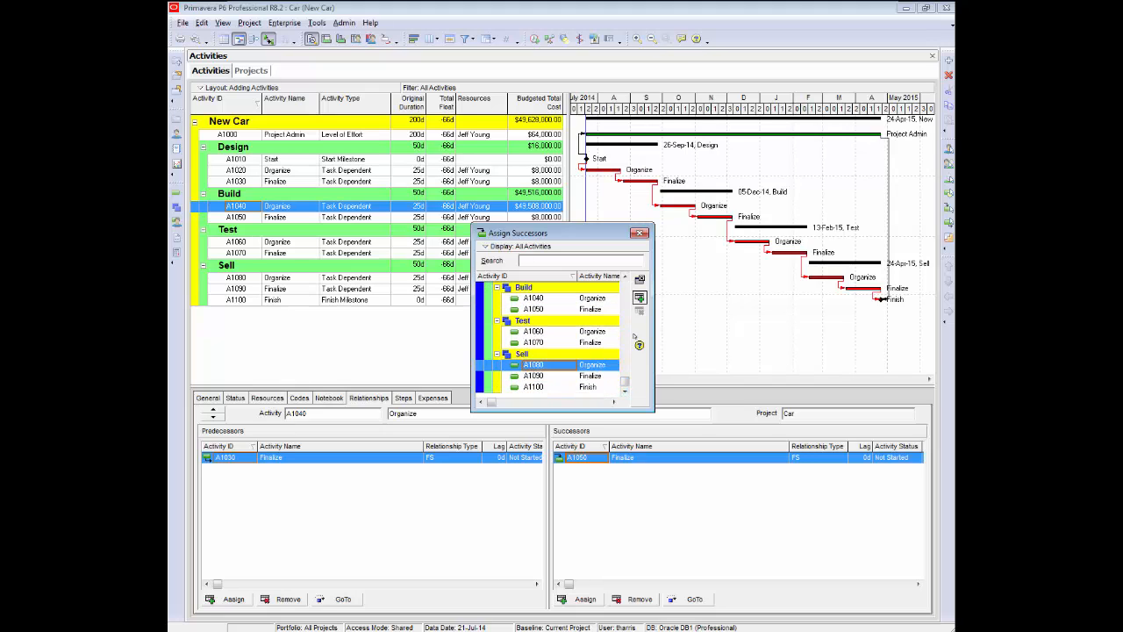
pyautogui.click(639, 298)
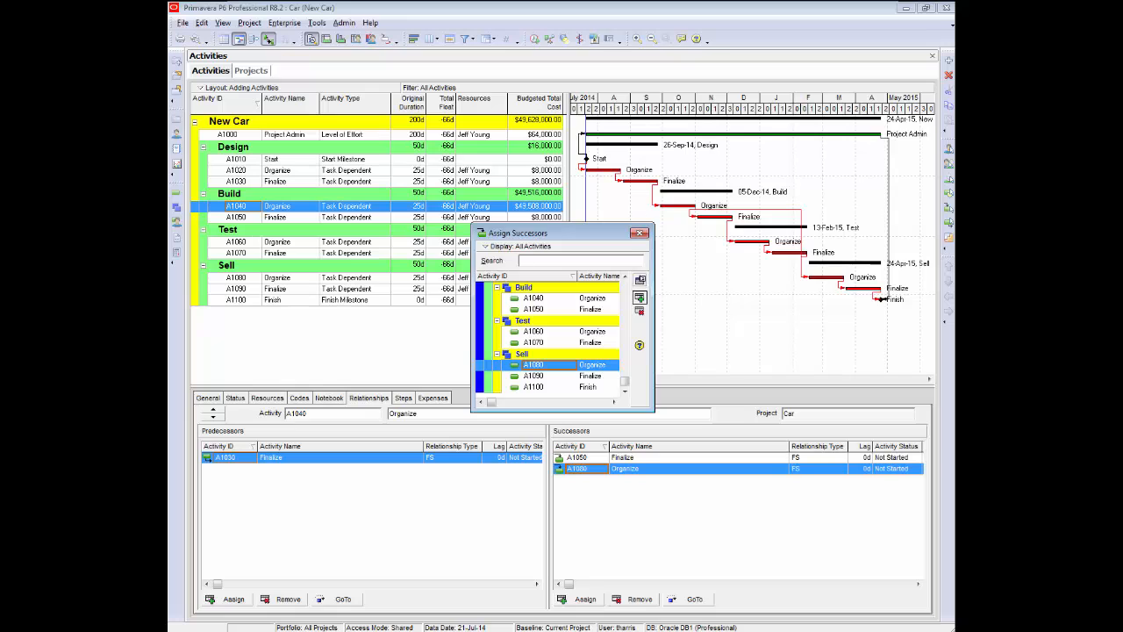
pyautogui.click(640, 233)
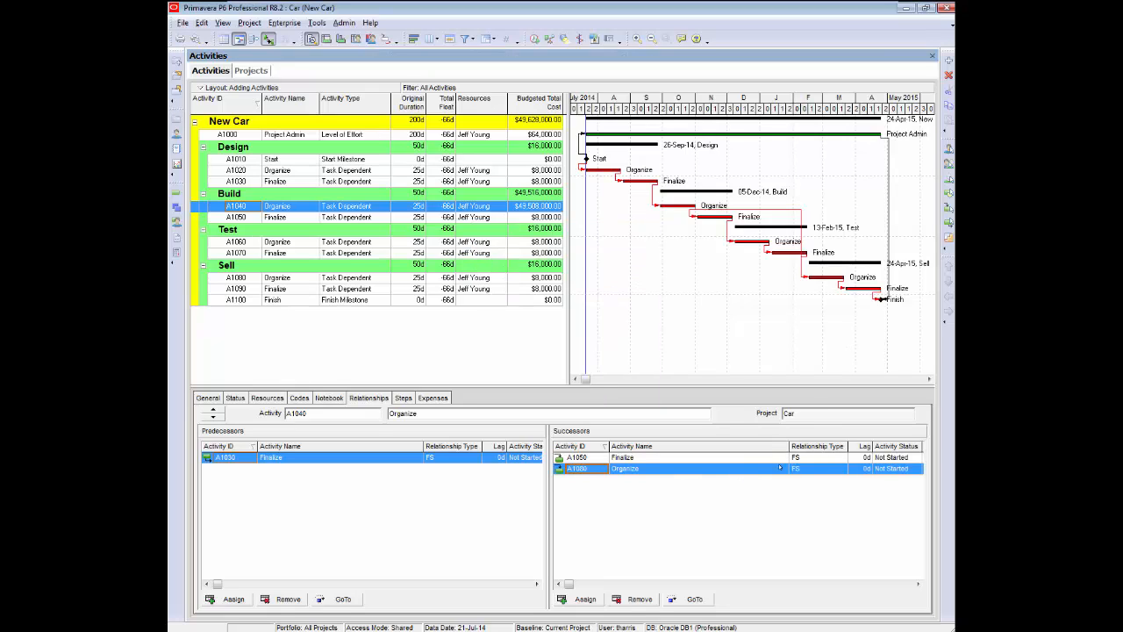
# Set the A1040-to-A1080 relationship type to SS and reschedule the project.
pyautogui.click(829, 472)
pyautogui.click(844, 469)
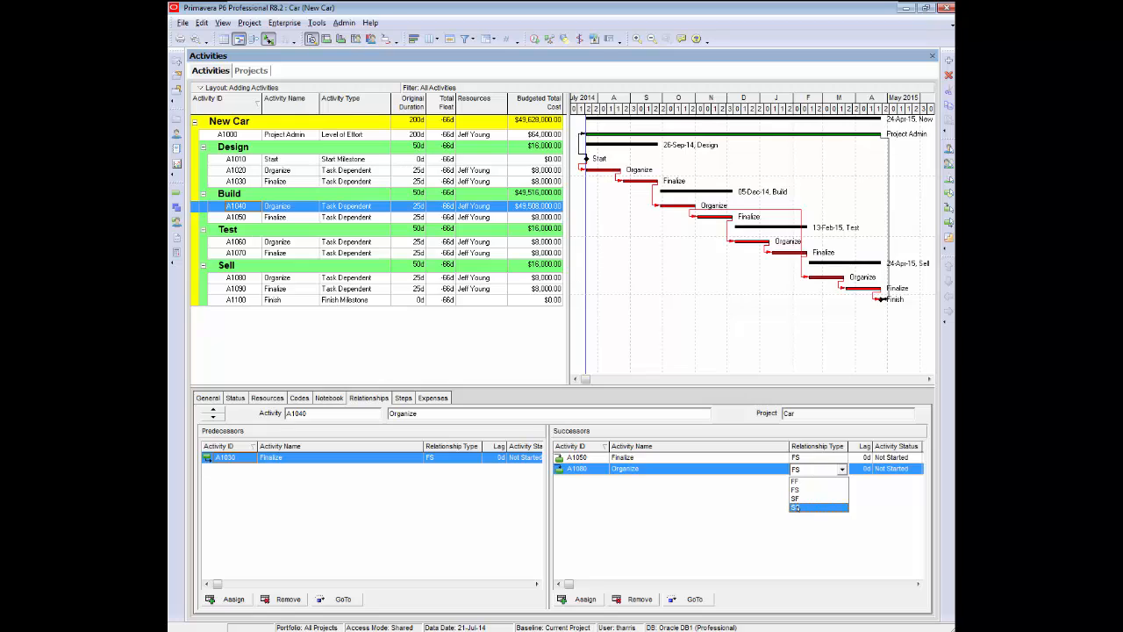
pyautogui.click(795, 508)
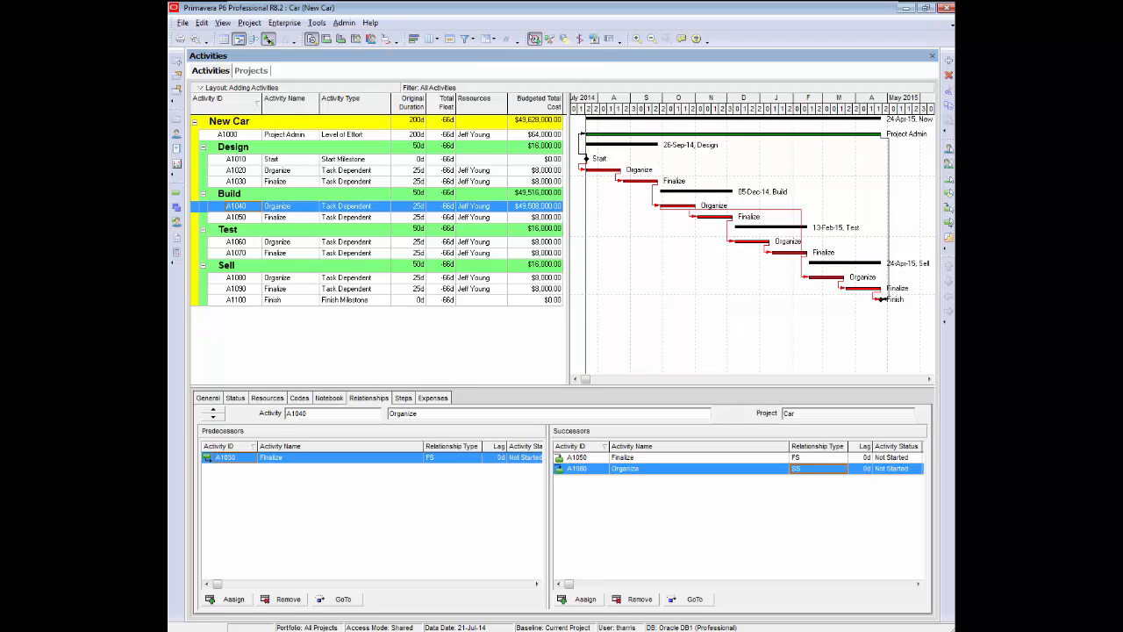
pyautogui.click(536, 39)
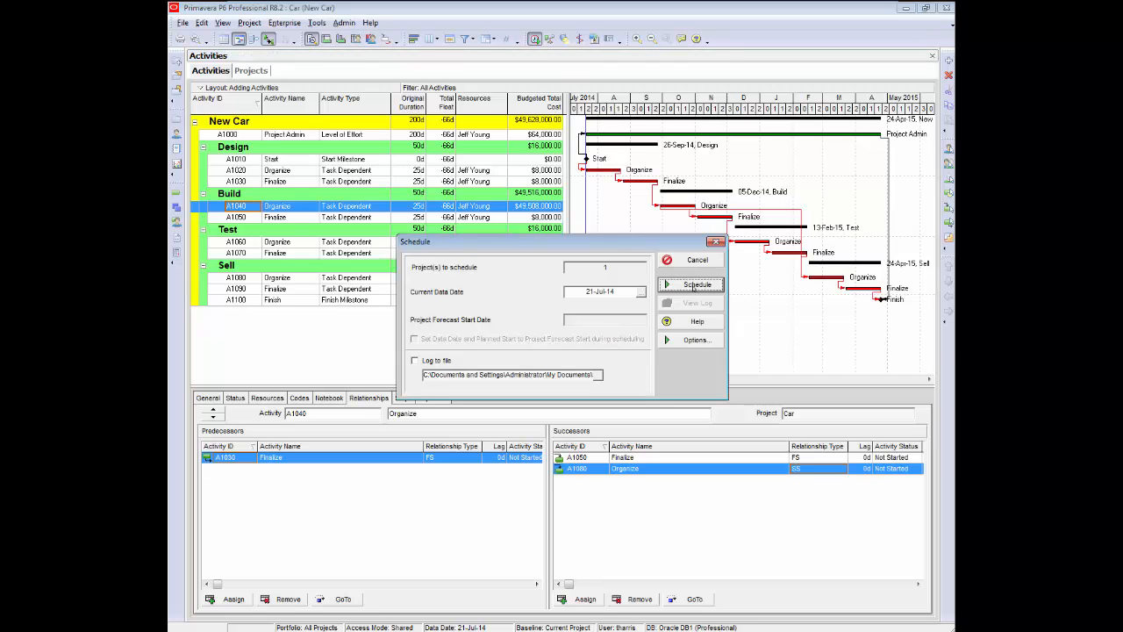
pyautogui.click(689, 284)
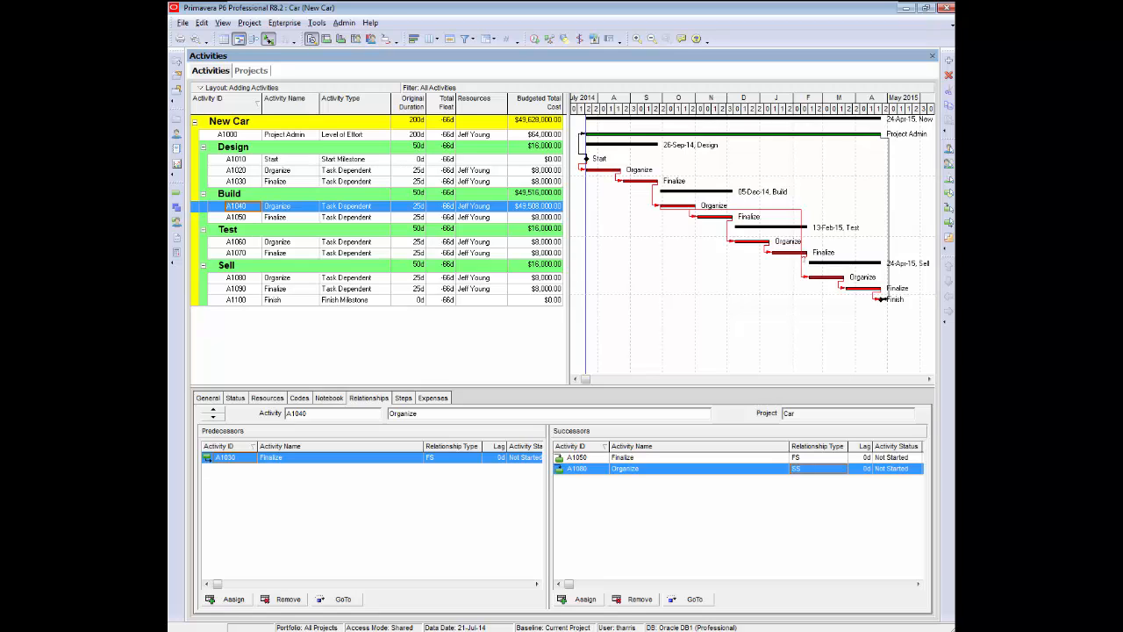
# Delete the link from Test's Finalize A1070 to Sell's Organize A1080 in the Gantt chart and reschedule.
pyautogui.doubleClick(804, 258)
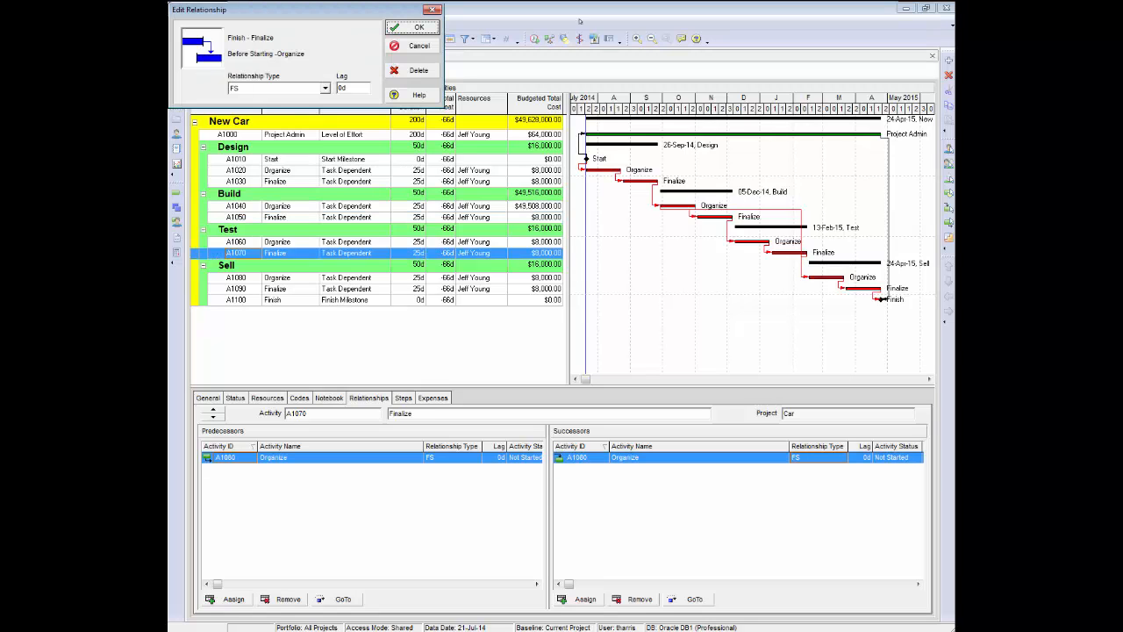
pyautogui.moveTo(354, 10); pyautogui.dragTo(634, 263)
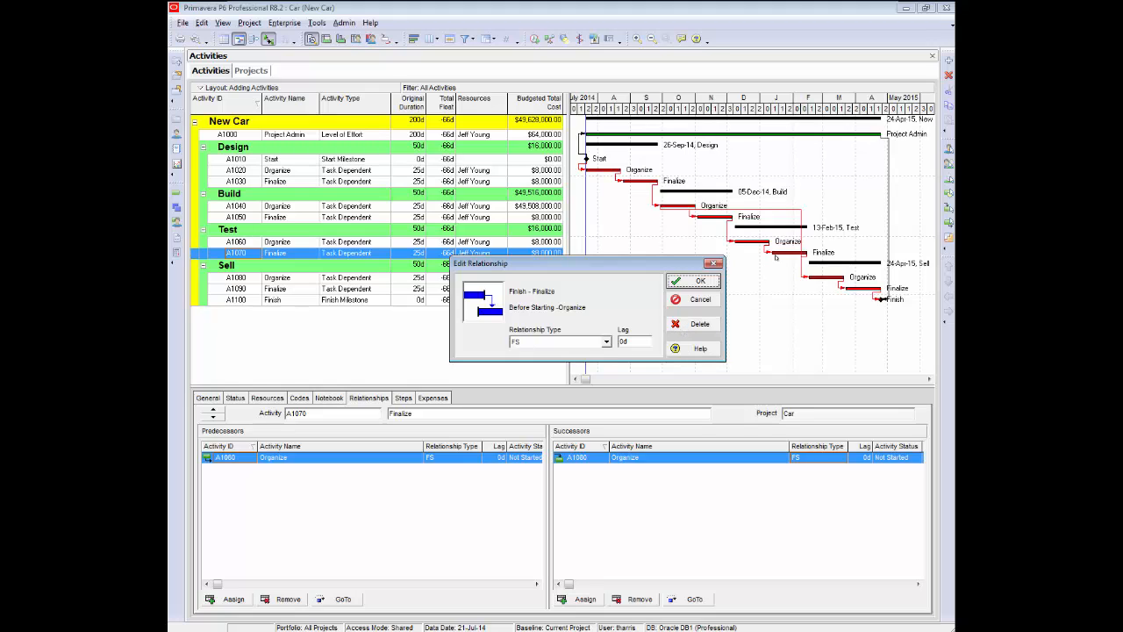
pyautogui.click(689, 324)
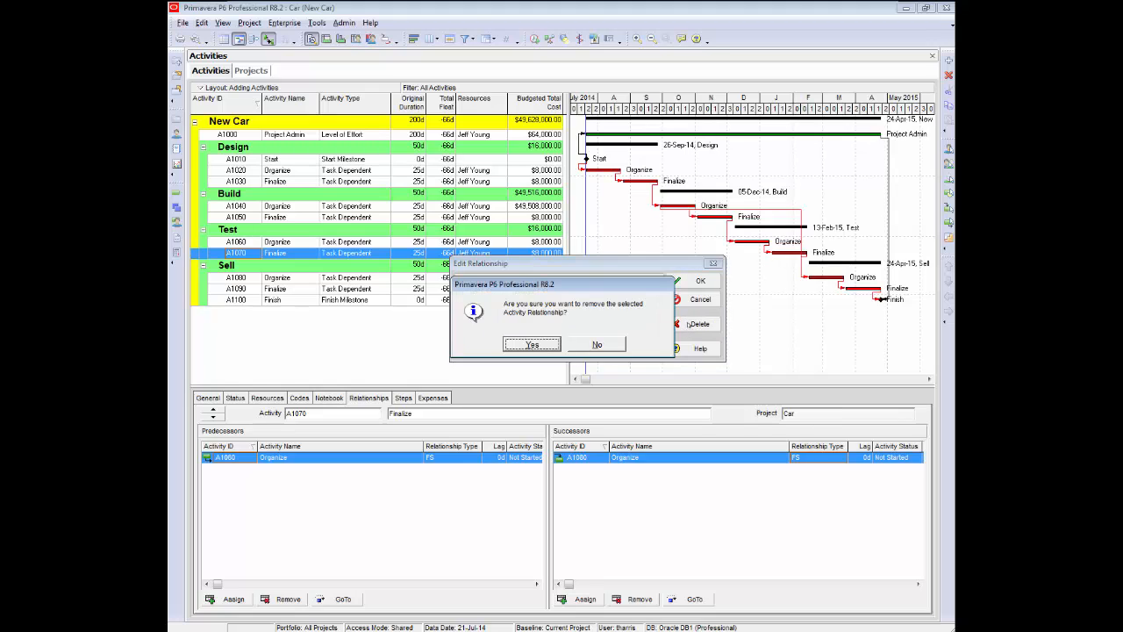
pyautogui.click(531, 345)
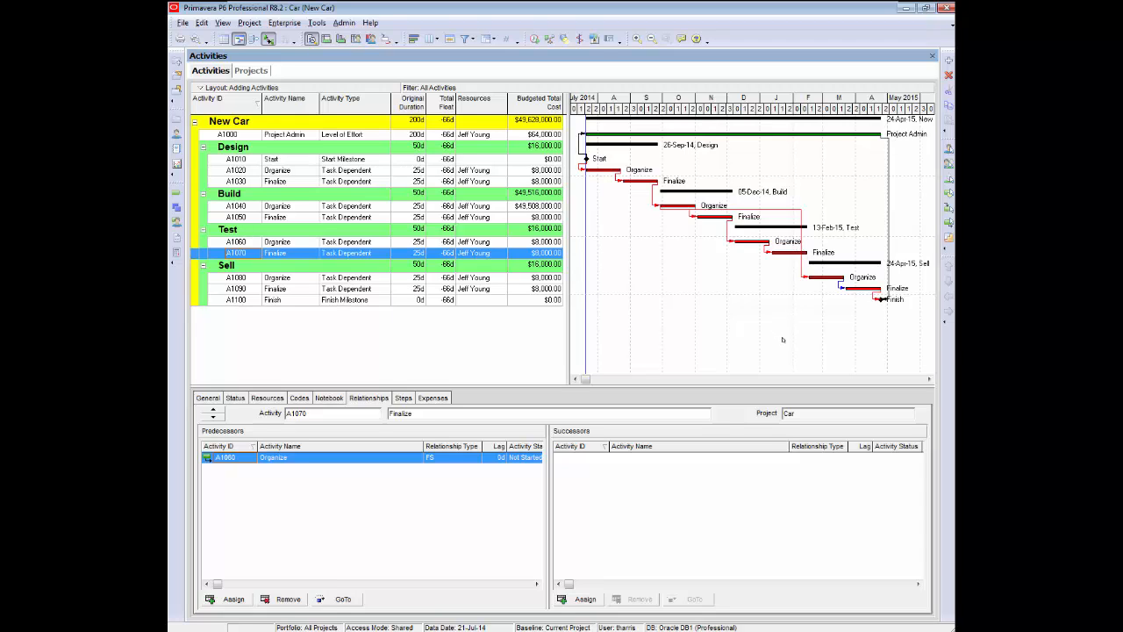
pyautogui.click(535, 38)
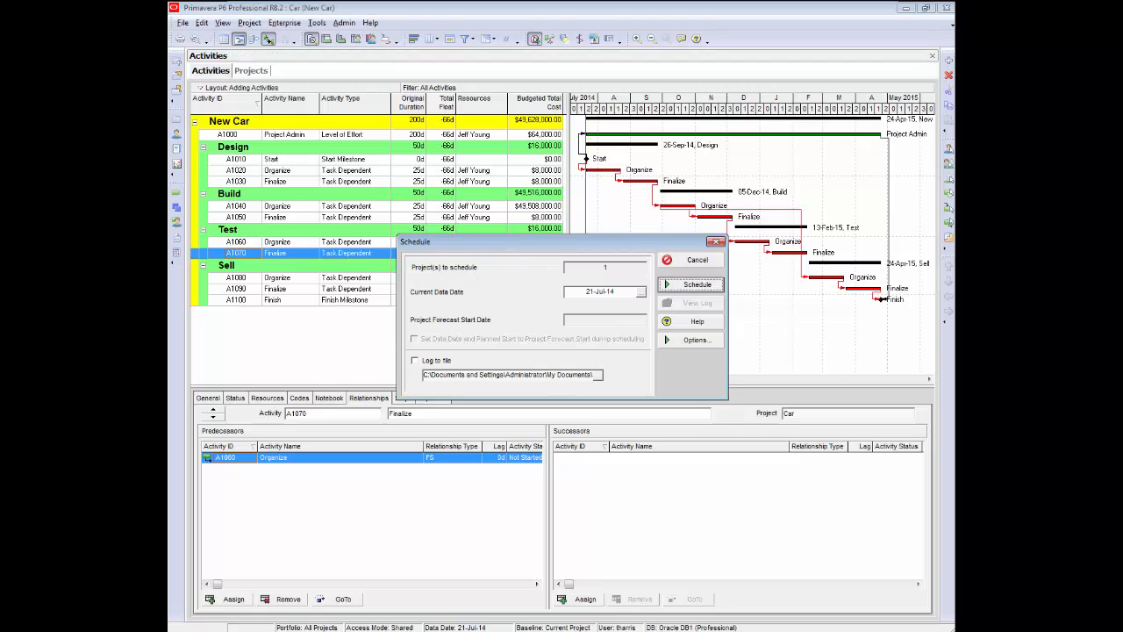
pyautogui.click(693, 284)
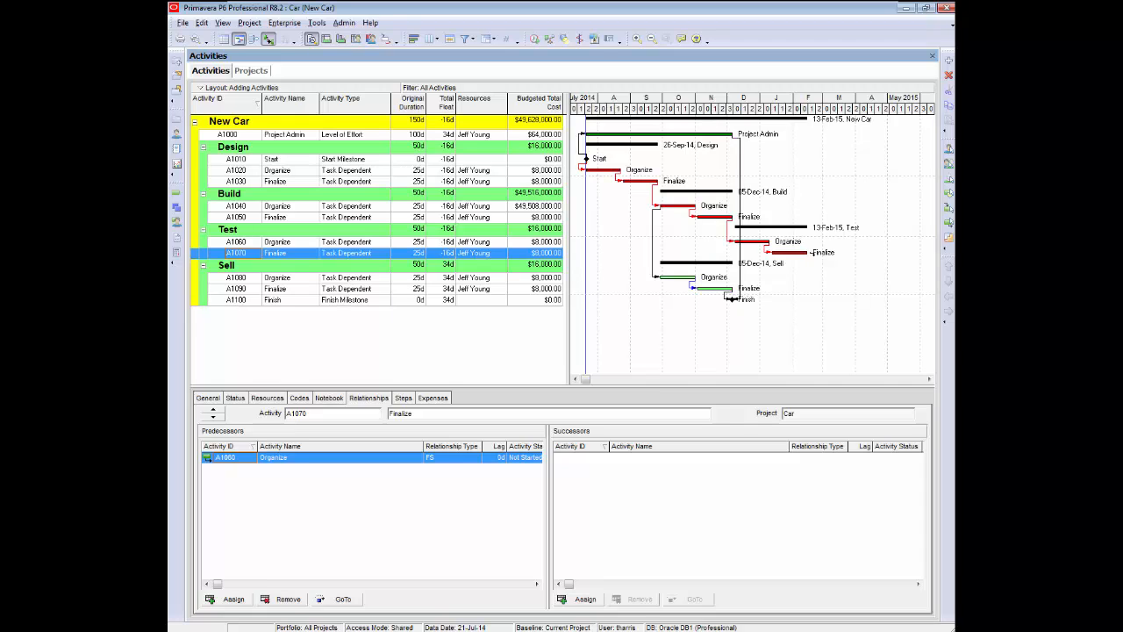
# Link Test's Finalize A1070 to the Finish milestone A1100 as a finish-to-finish relationship and reschedule.
pyautogui.moveTo(808, 253); pyautogui.dragTo(744, 300)
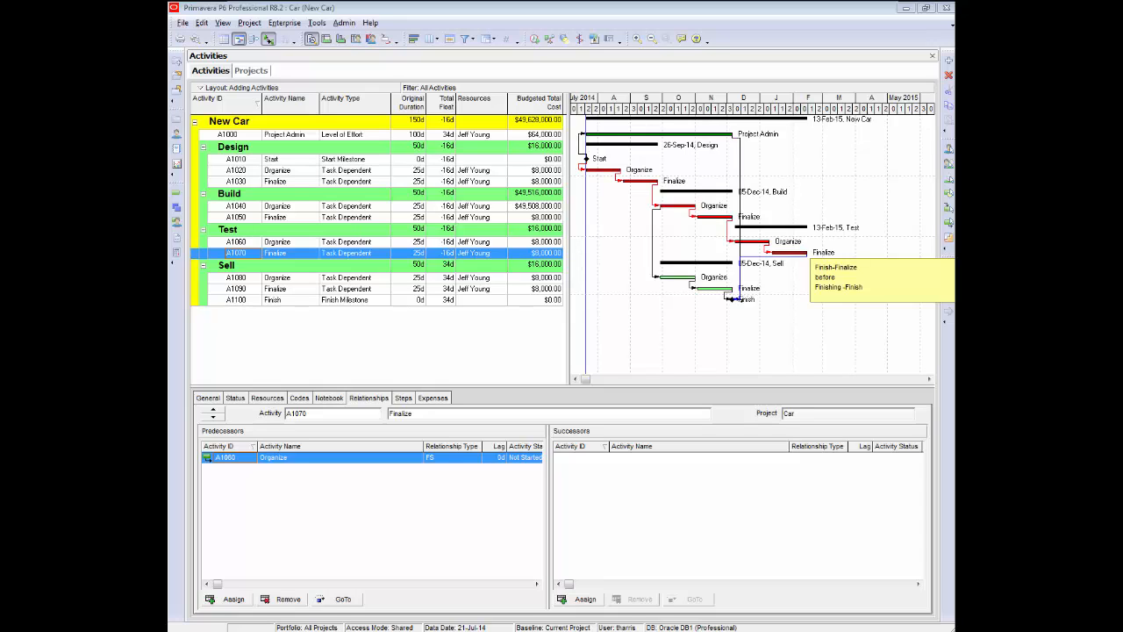
pyautogui.moveTo(732, 299); pyautogui.dragTo(732, 299)
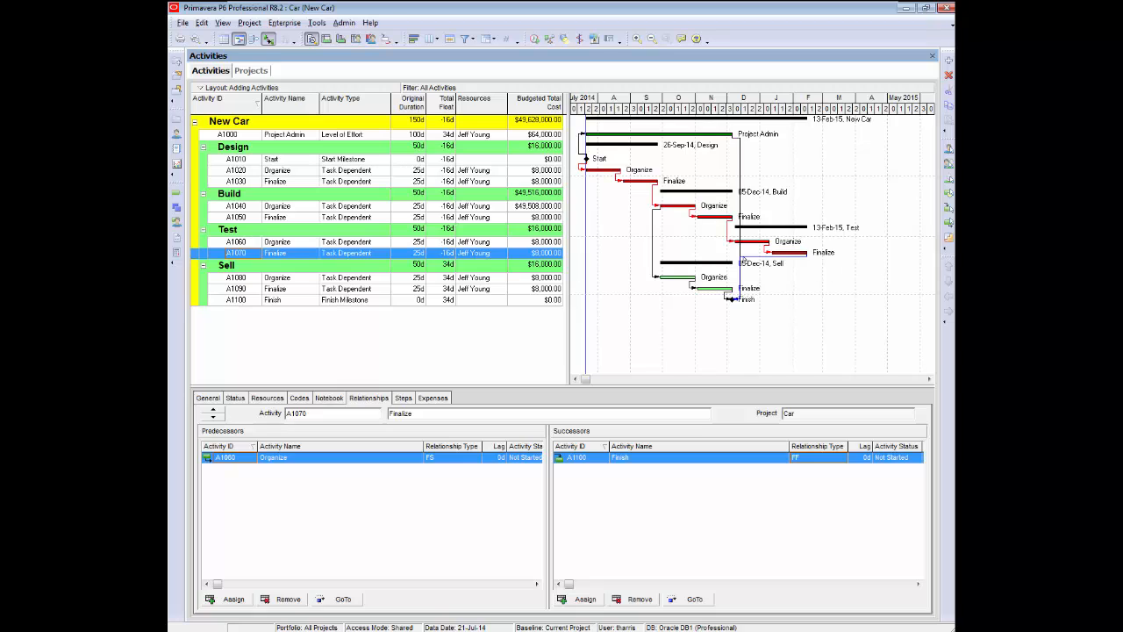
pyautogui.click(534, 39)
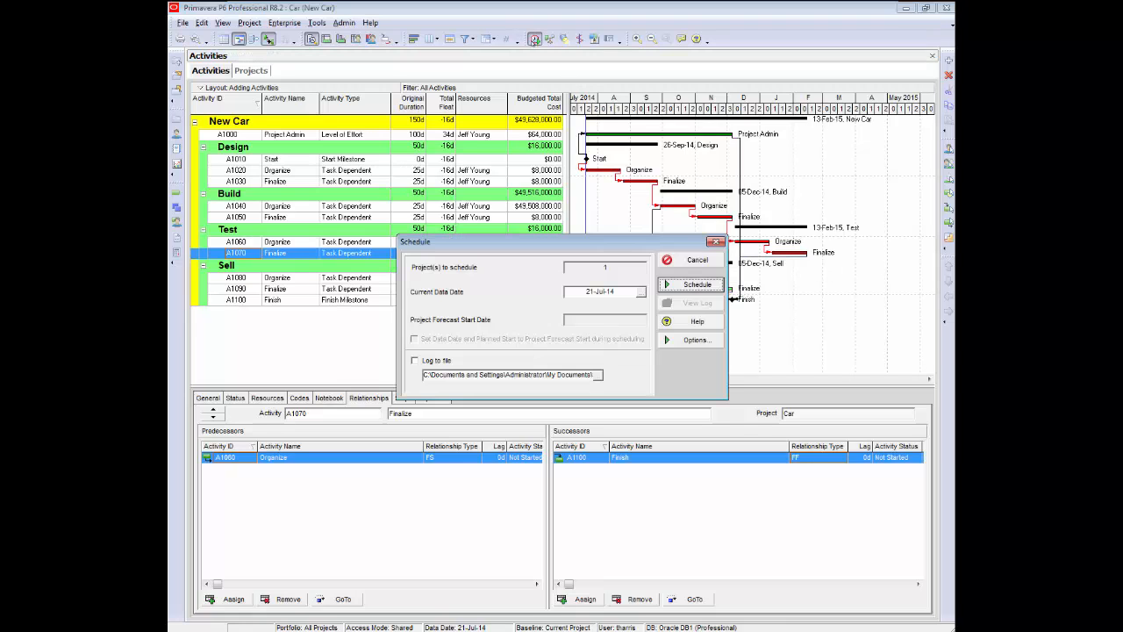
pyautogui.click(697, 285)
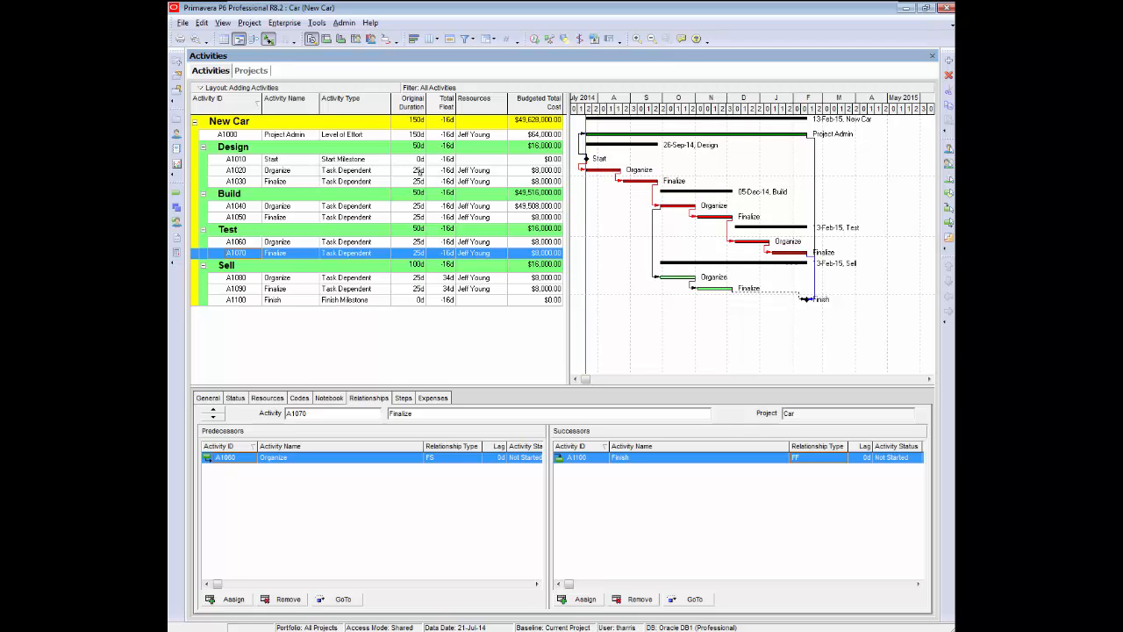
# Set Design's Organize A1020 duration to 20 days and fill it down through Test's Finalize A1070.
pyautogui.click(419, 169)
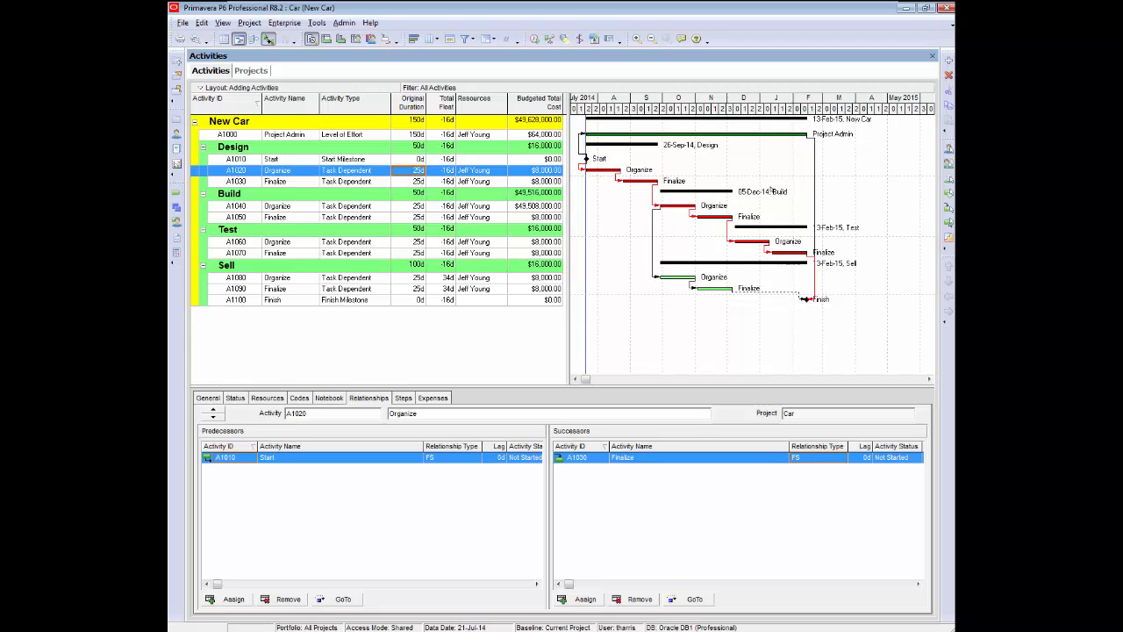
pyautogui.write('20')
pyautogui.click(405, 181)
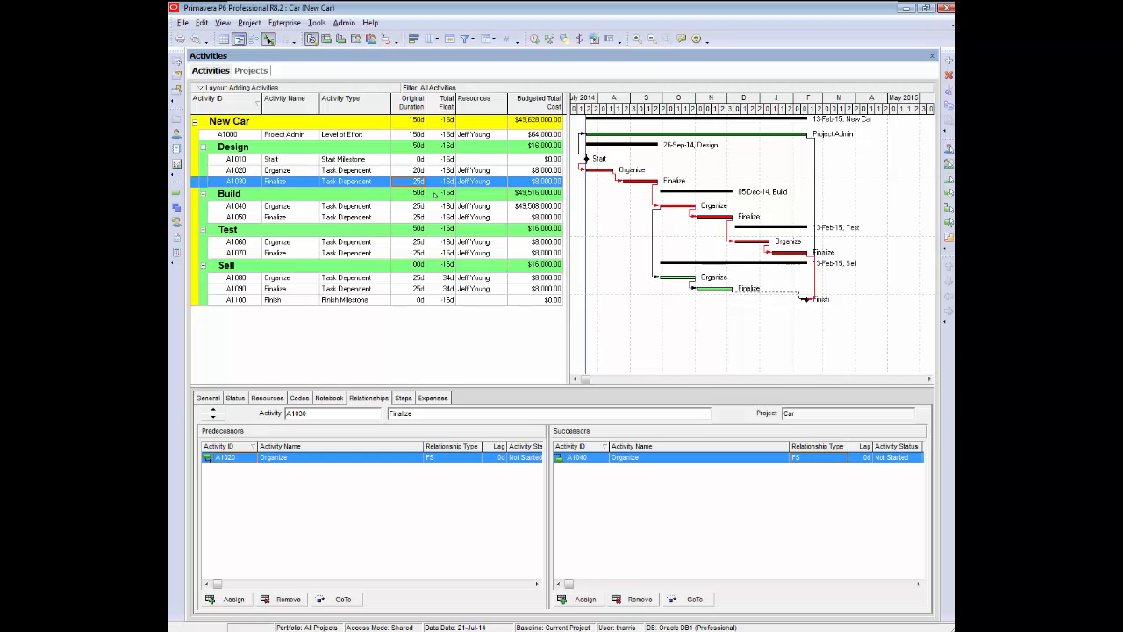
pyautogui.click(410, 171)
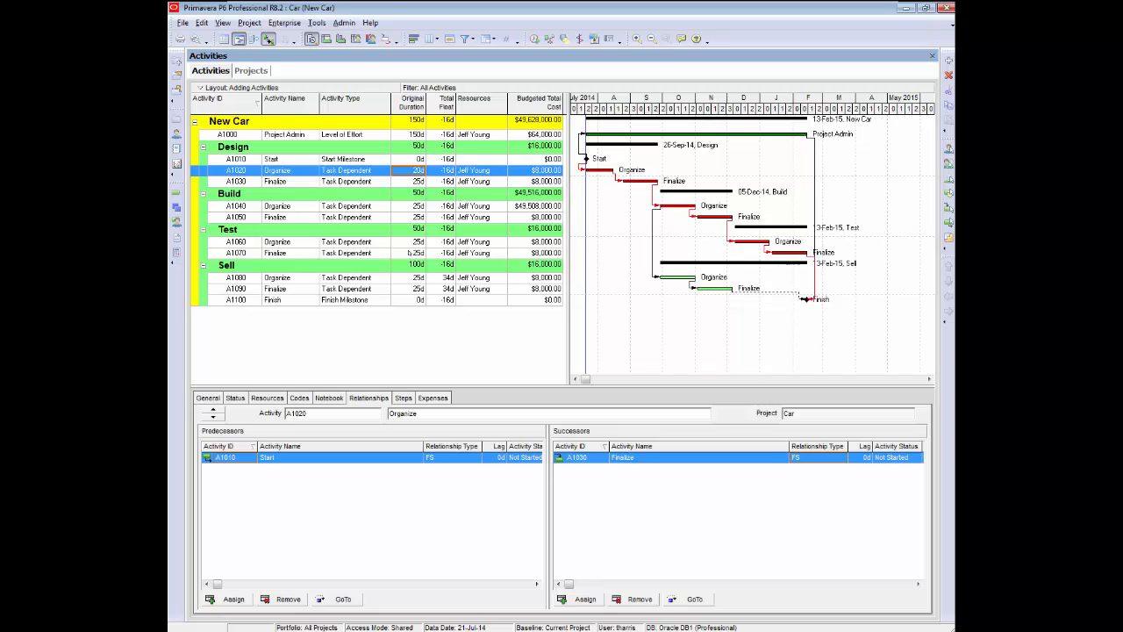
pyautogui.keyDown('shift'); pyautogui.click(409, 253); pyautogui.keyUp('shift')
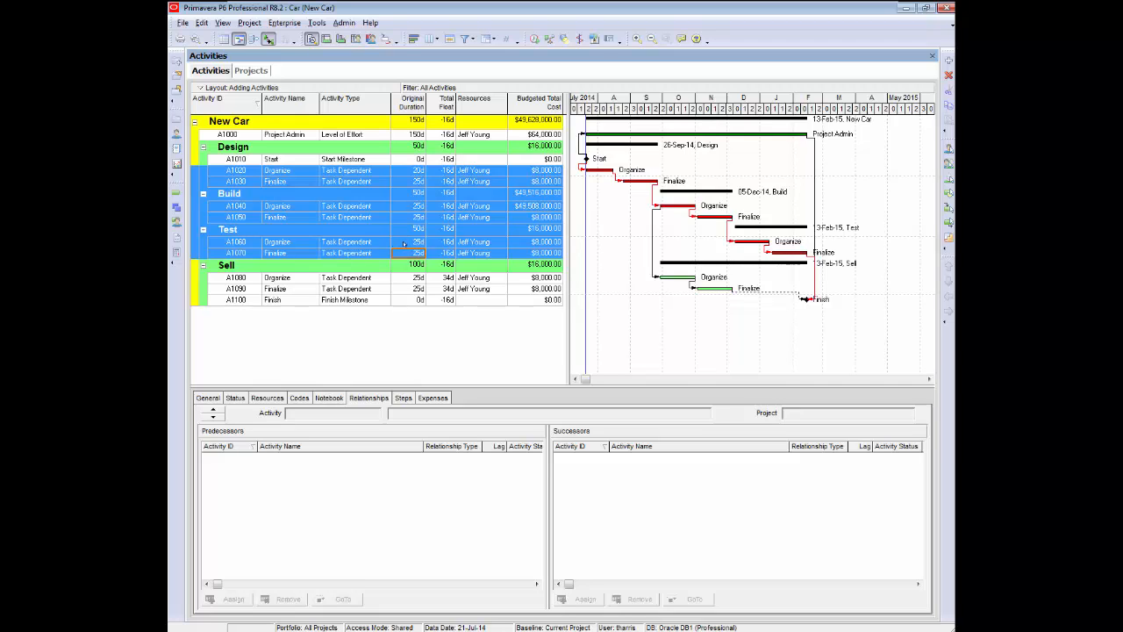
pyautogui.rightClick(404, 244)
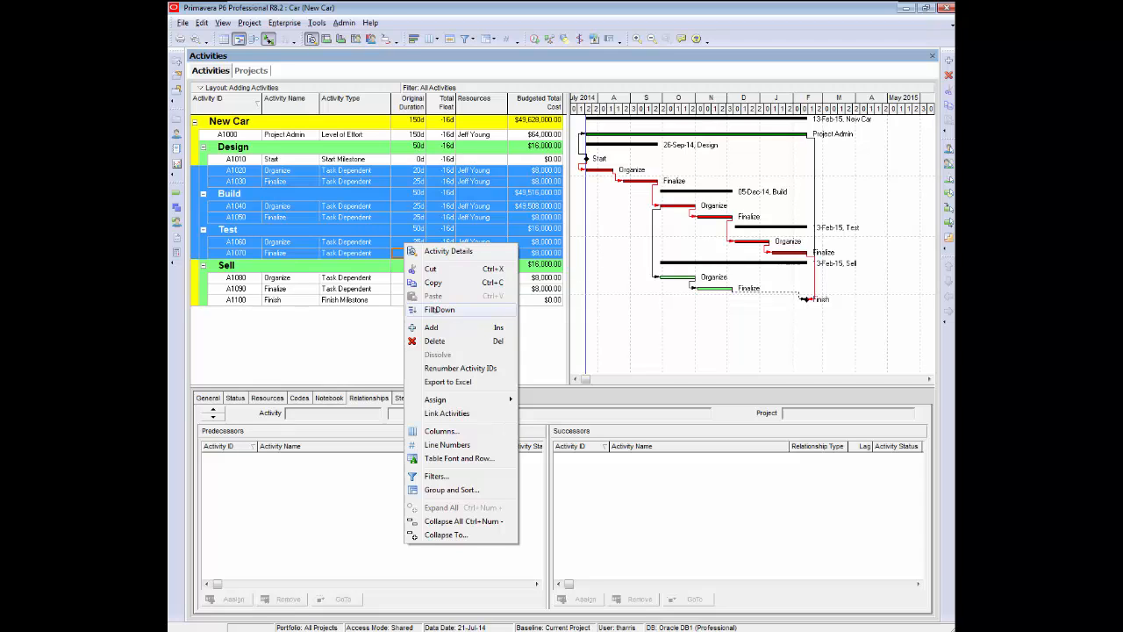
pyautogui.click(436, 310)
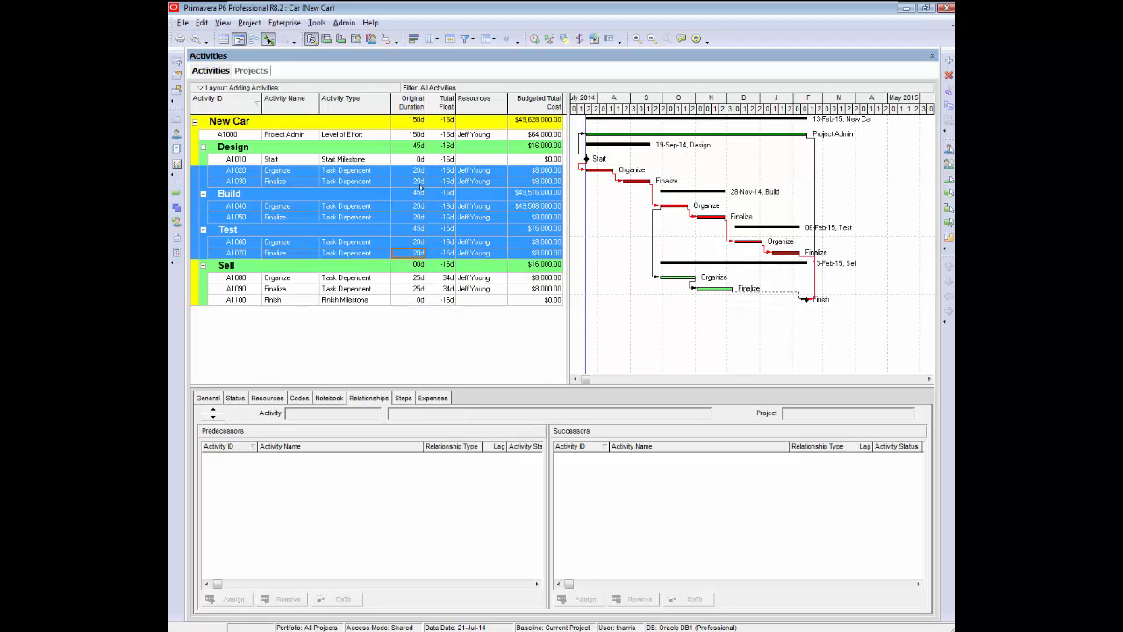
pyautogui.press('Escape')
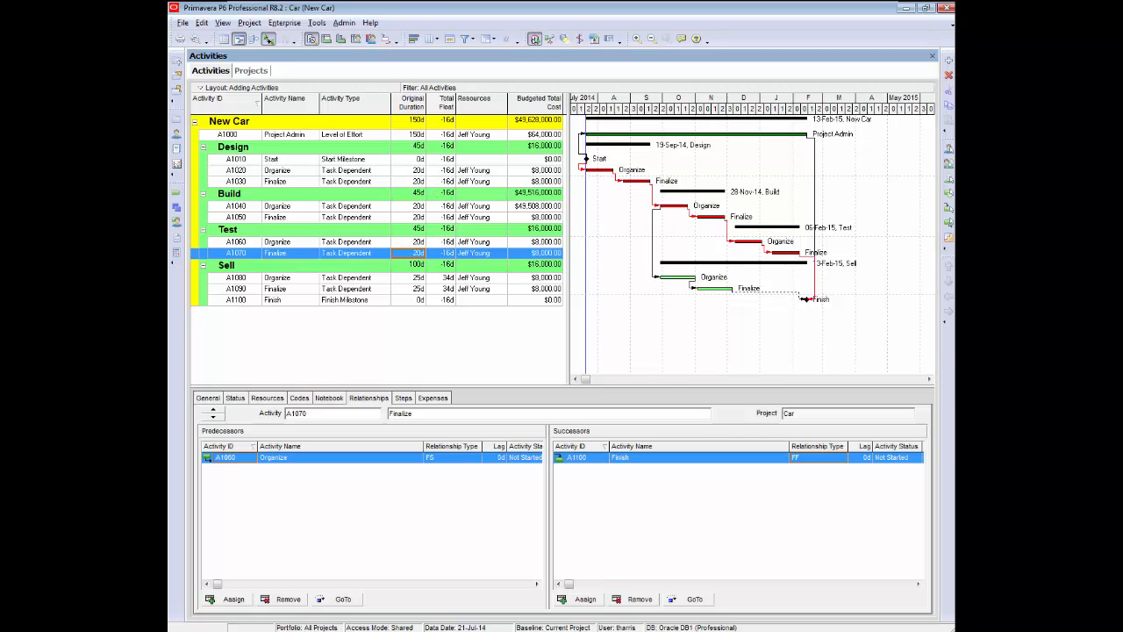
# Reschedule the project with the new durations.
pyautogui.click(534, 39)
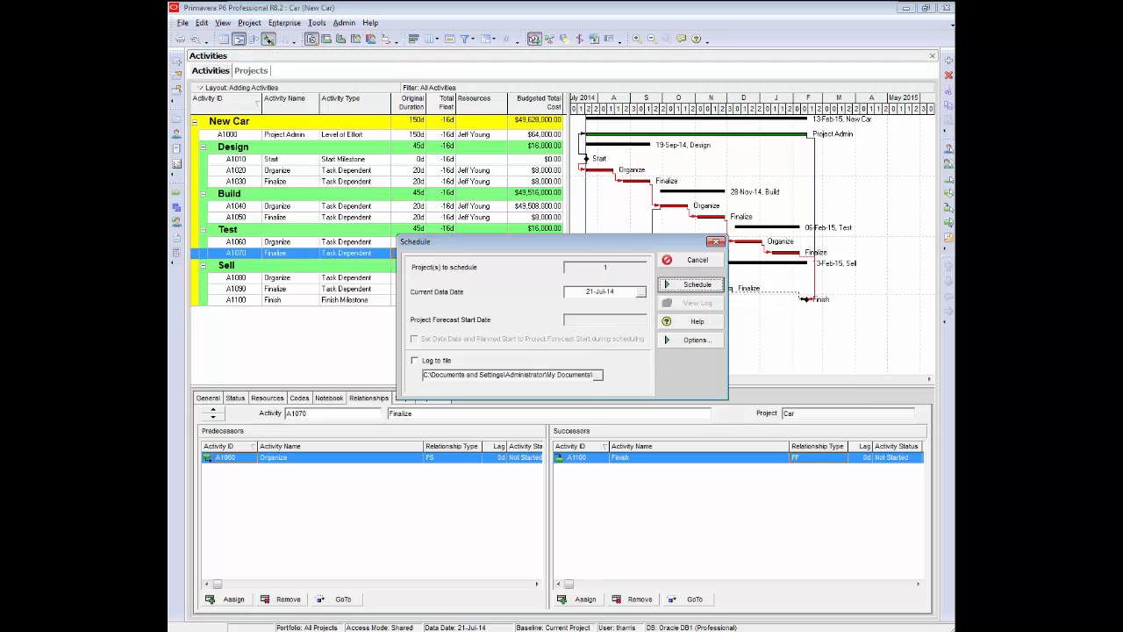
pyautogui.click(689, 285)
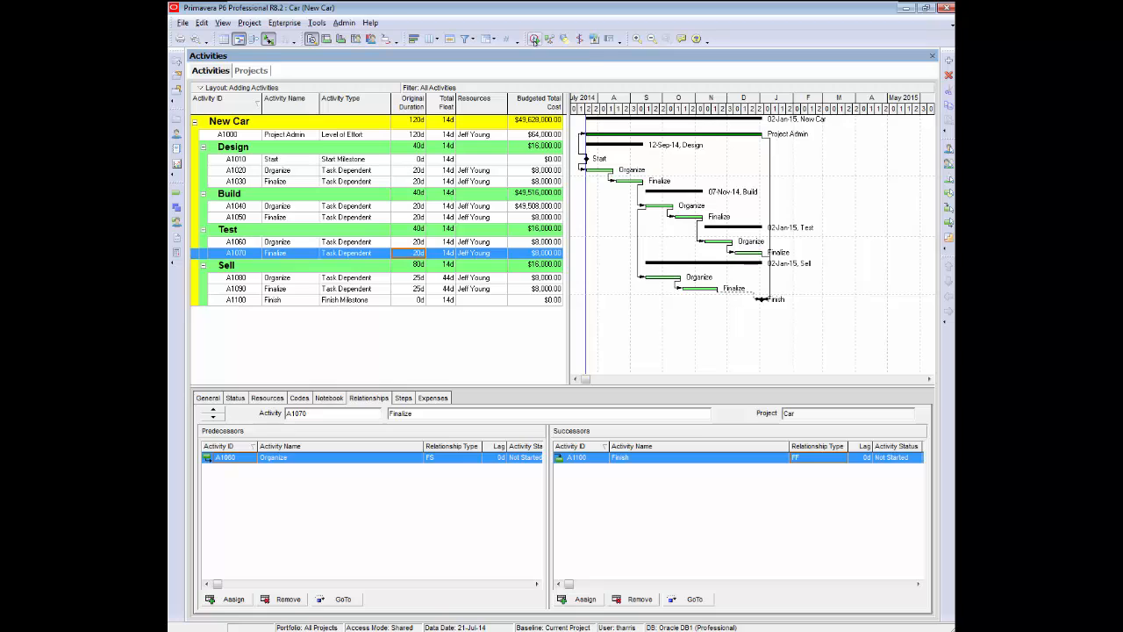
# Define critical activities as Longest Path in the schedule options and reschedule the project.
pyautogui.click(535, 39)
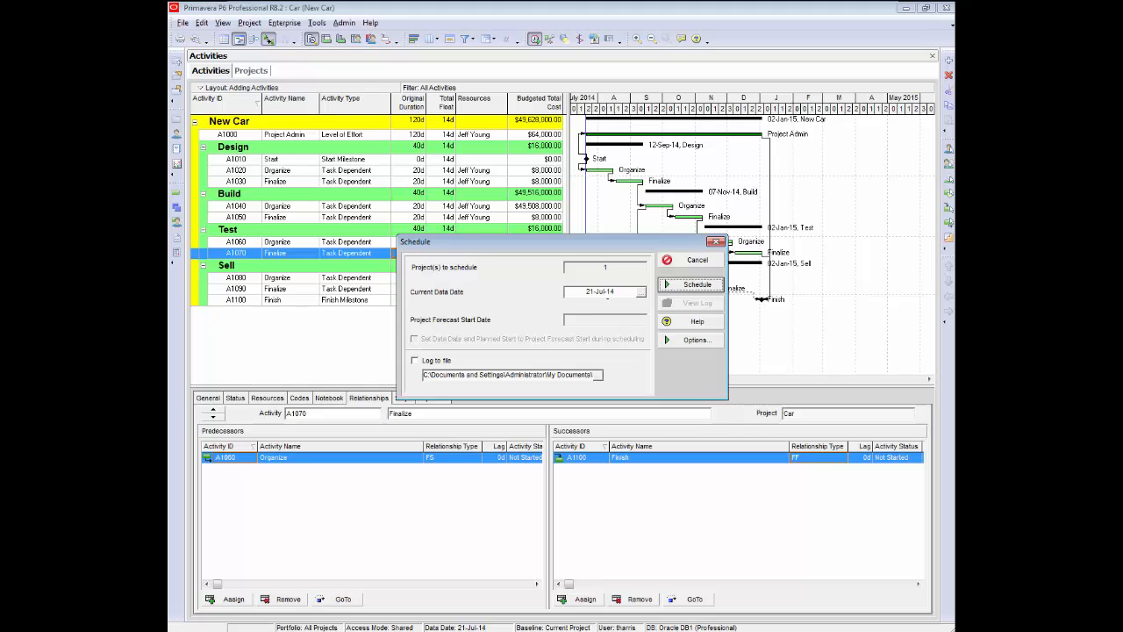
pyautogui.click(693, 340)
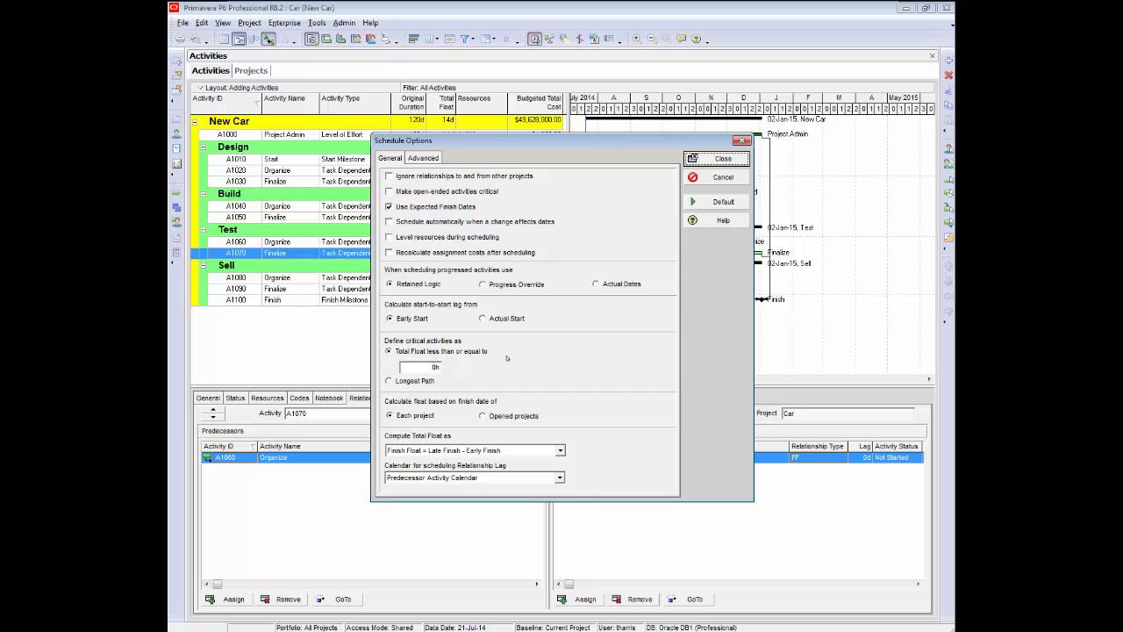
pyautogui.click(388, 381)
pyautogui.click(713, 160)
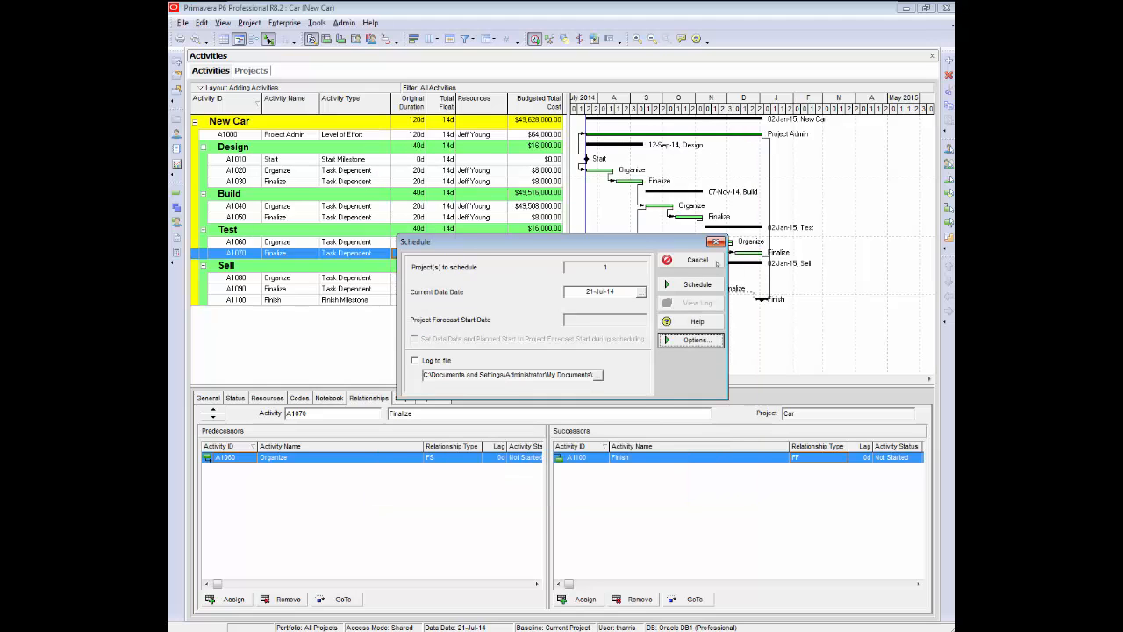
pyautogui.click(697, 284)
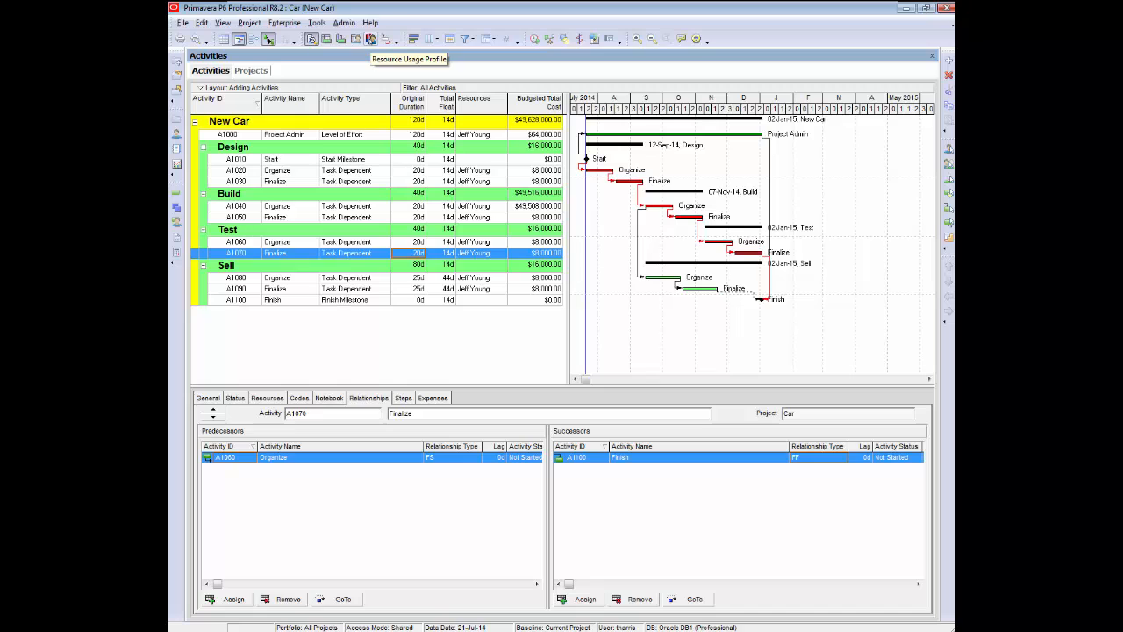
# Remove the labor resource assignment from Project Admin A1000, resetting its labor units to zero.
pyautogui.click(371, 39)
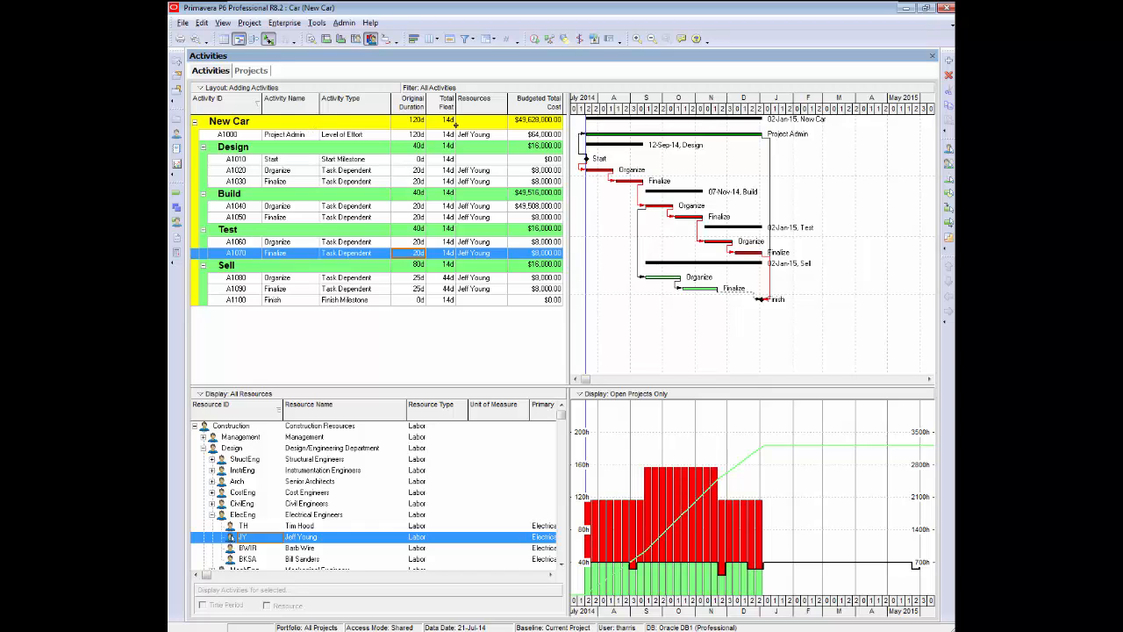
pyautogui.click(486, 134)
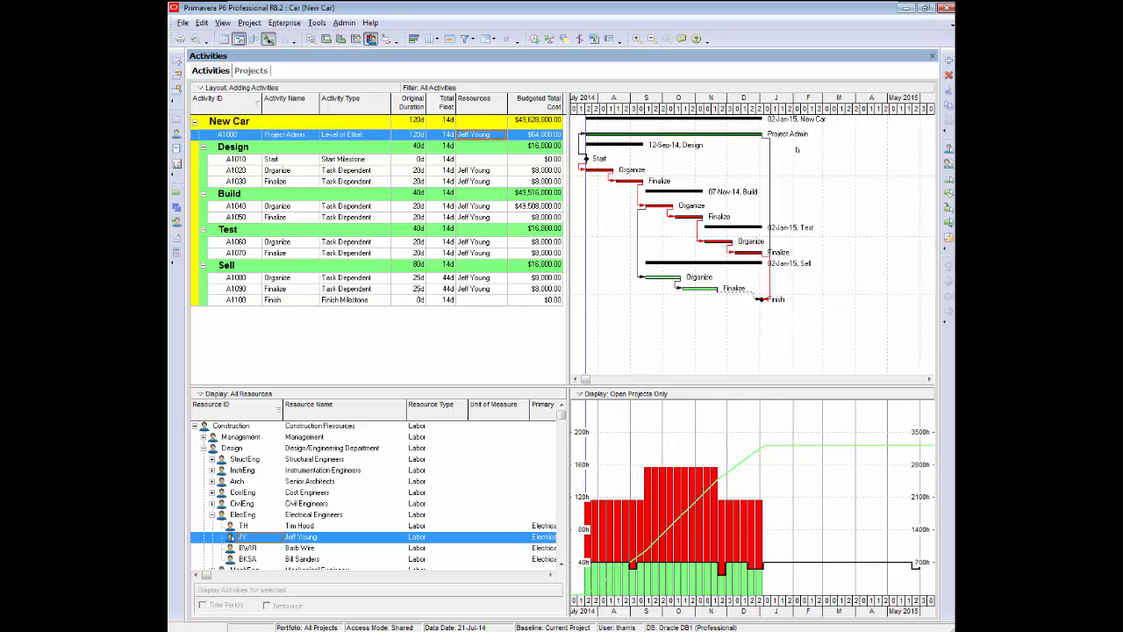
pyautogui.click(948, 149)
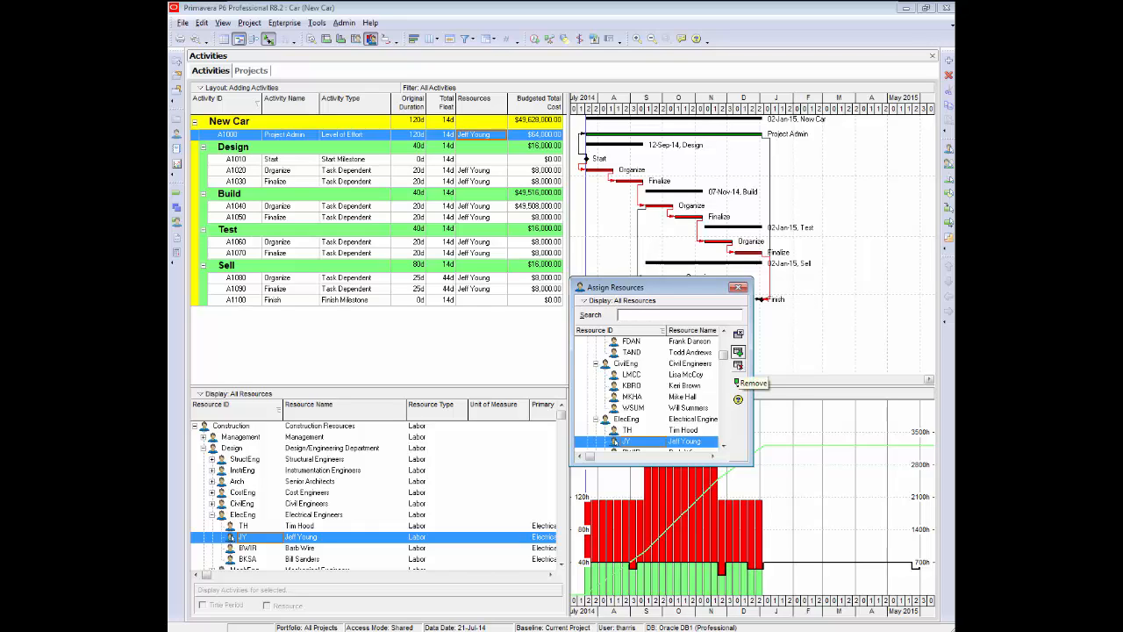
pyautogui.click(738, 366)
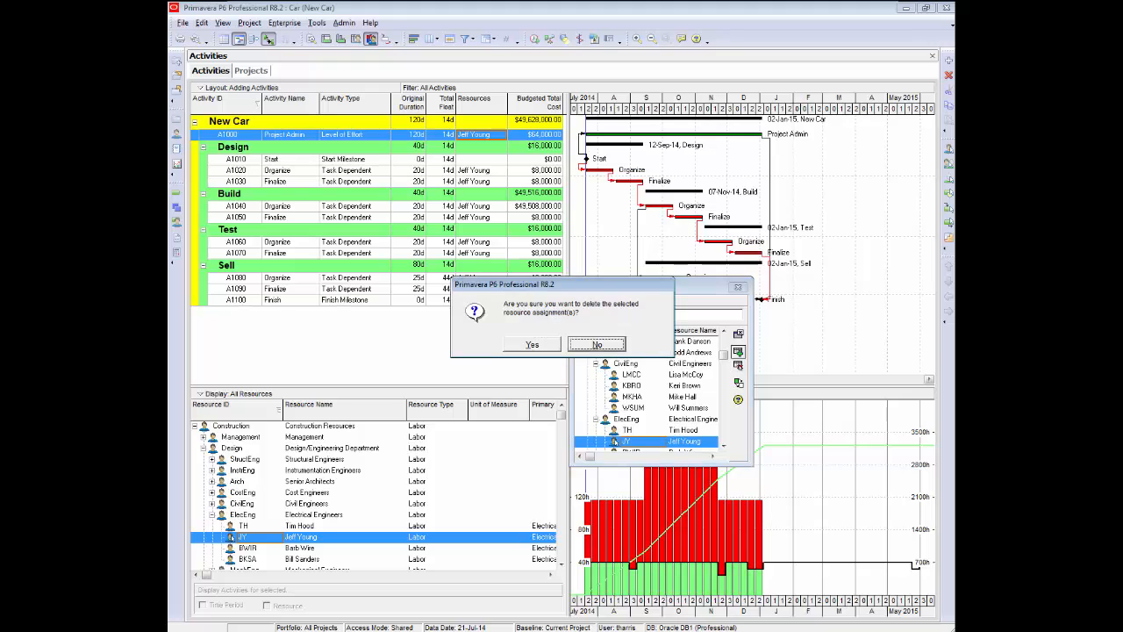
pyautogui.click(532, 344)
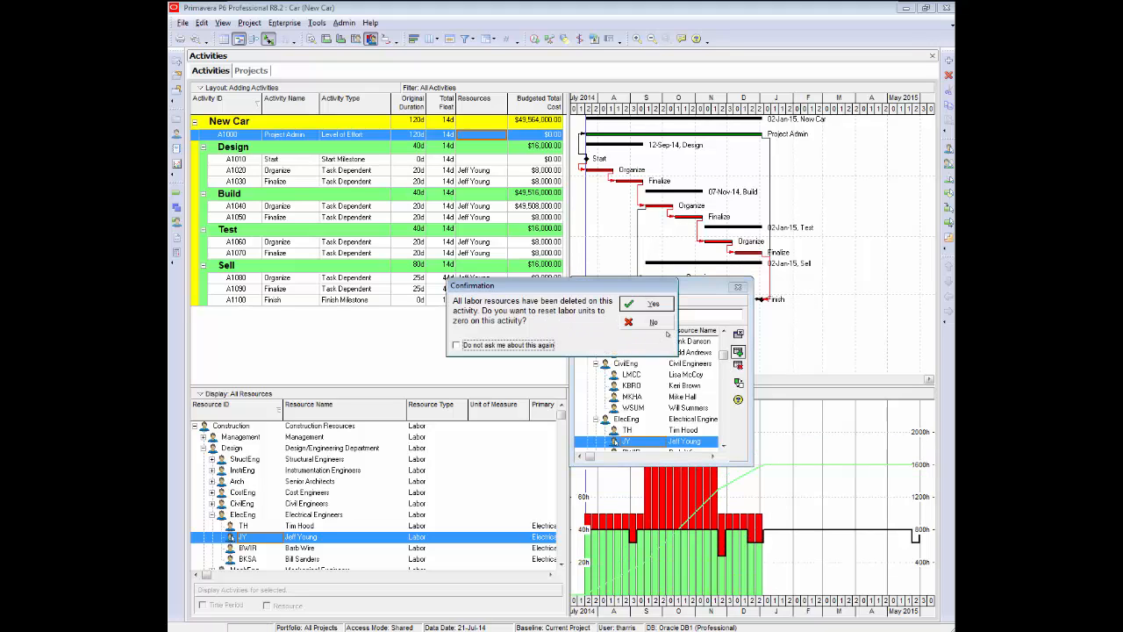
pyautogui.click(650, 321)
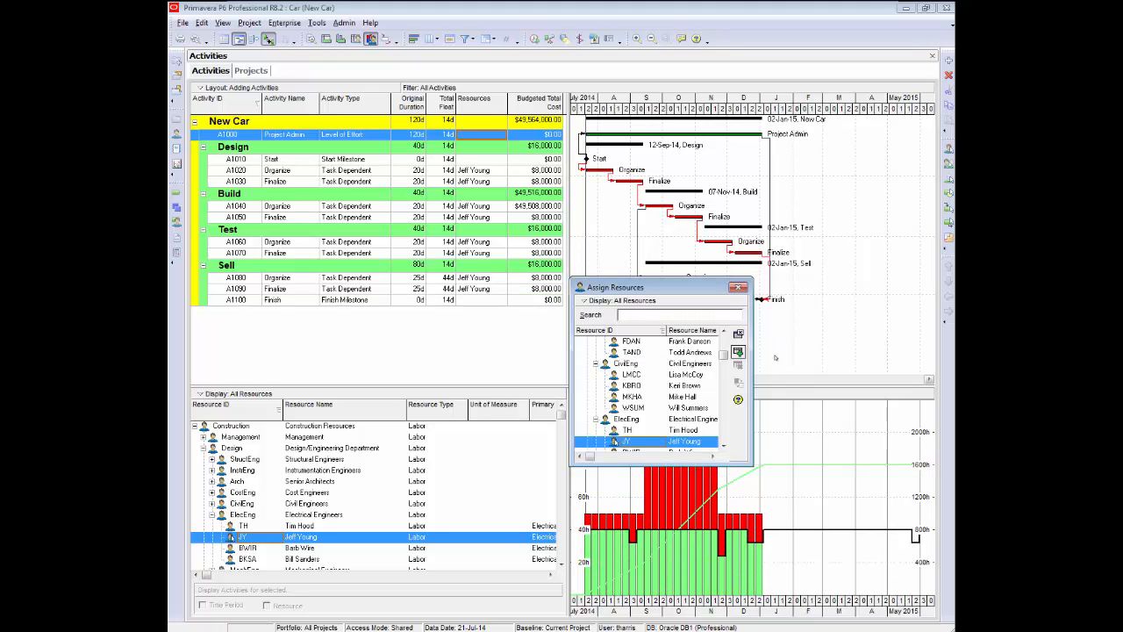
pyautogui.click(738, 335)
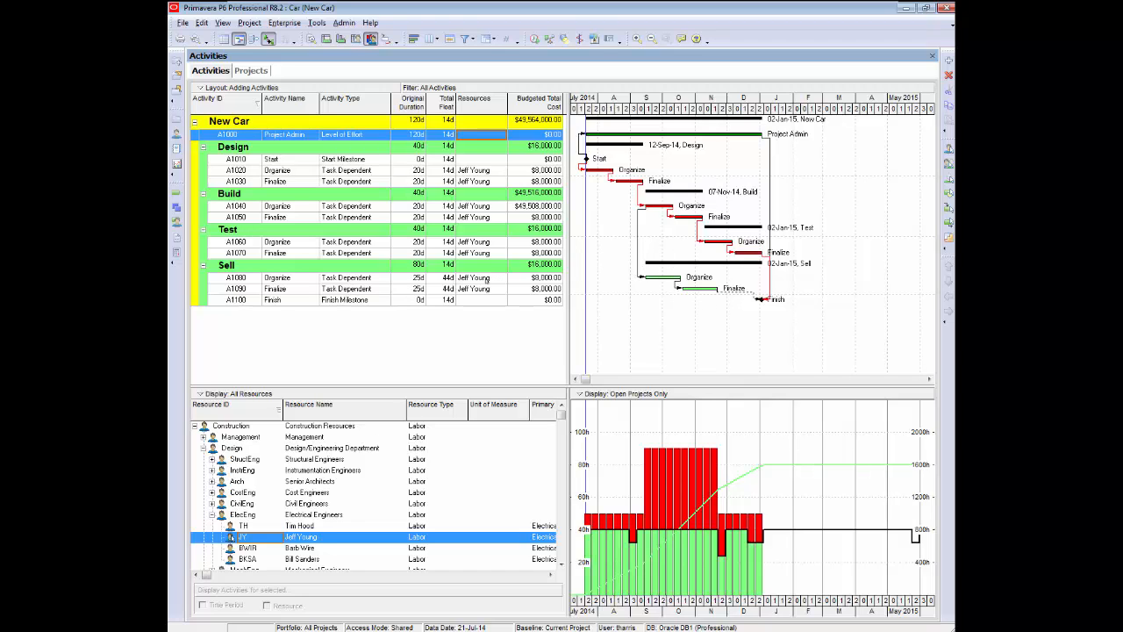
# Replace the resource on Sell's Organize A1080 and Finalize A1090 with electrical engineer TH, using the new resource's units per time.
pyautogui.click(486, 279)
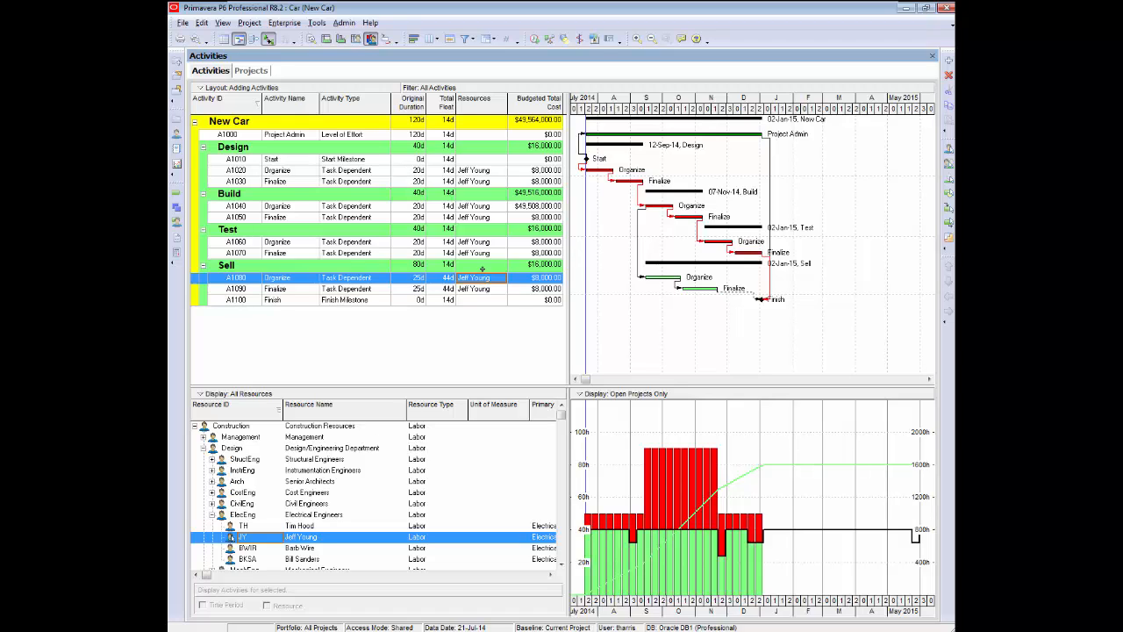
pyautogui.keyDown('shift'); pyautogui.click(488, 291); pyautogui.keyUp('shift')
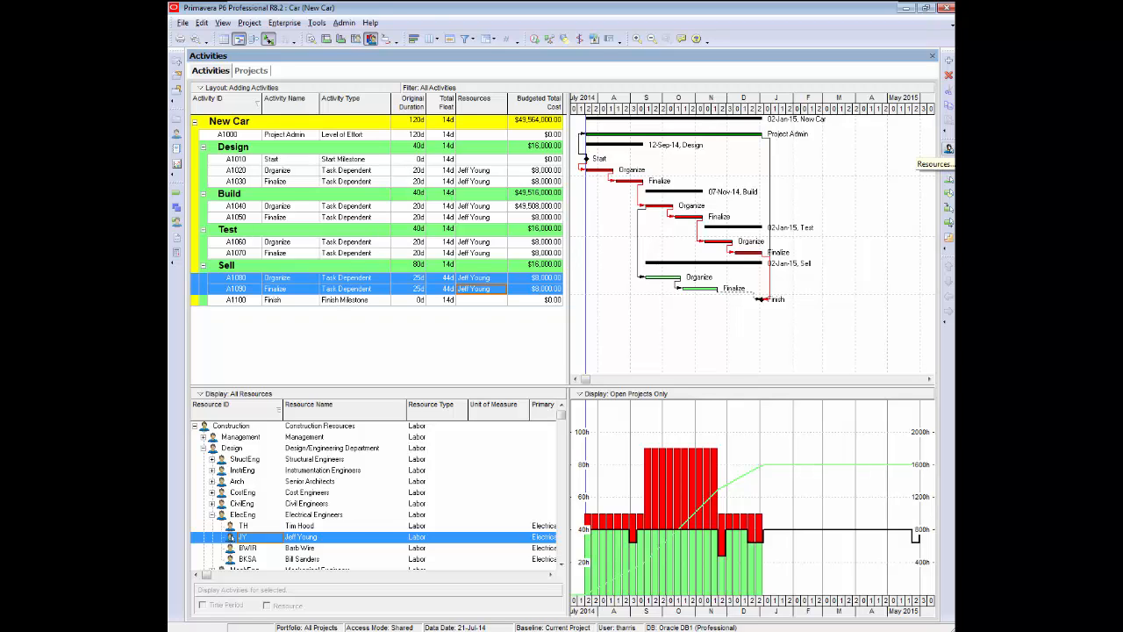
pyautogui.click(948, 149)
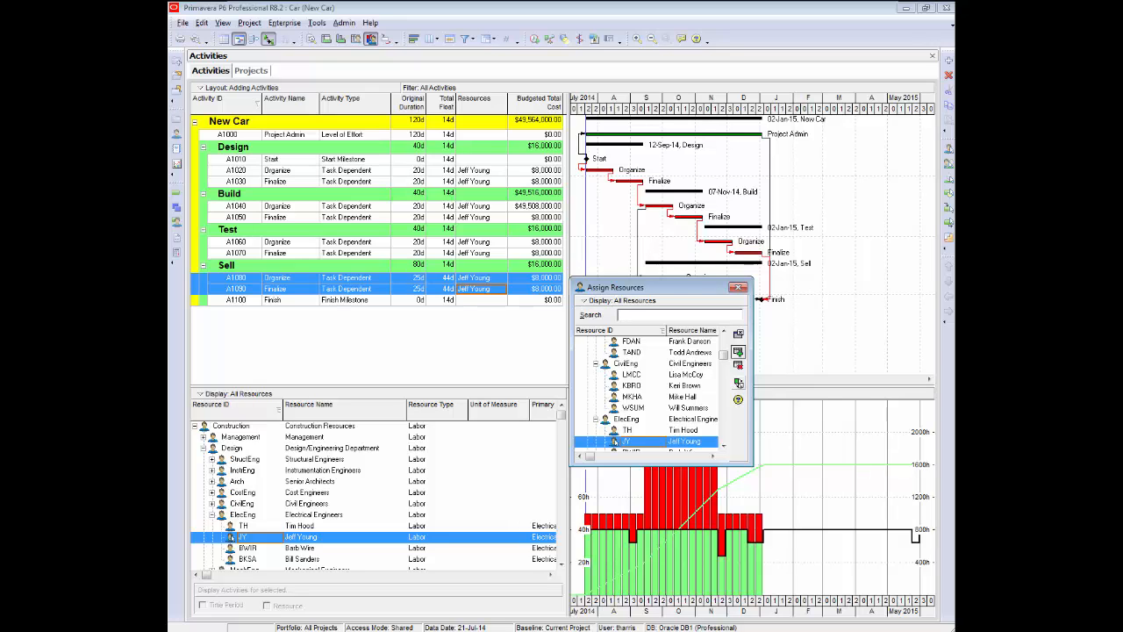
pyautogui.click(738, 383)
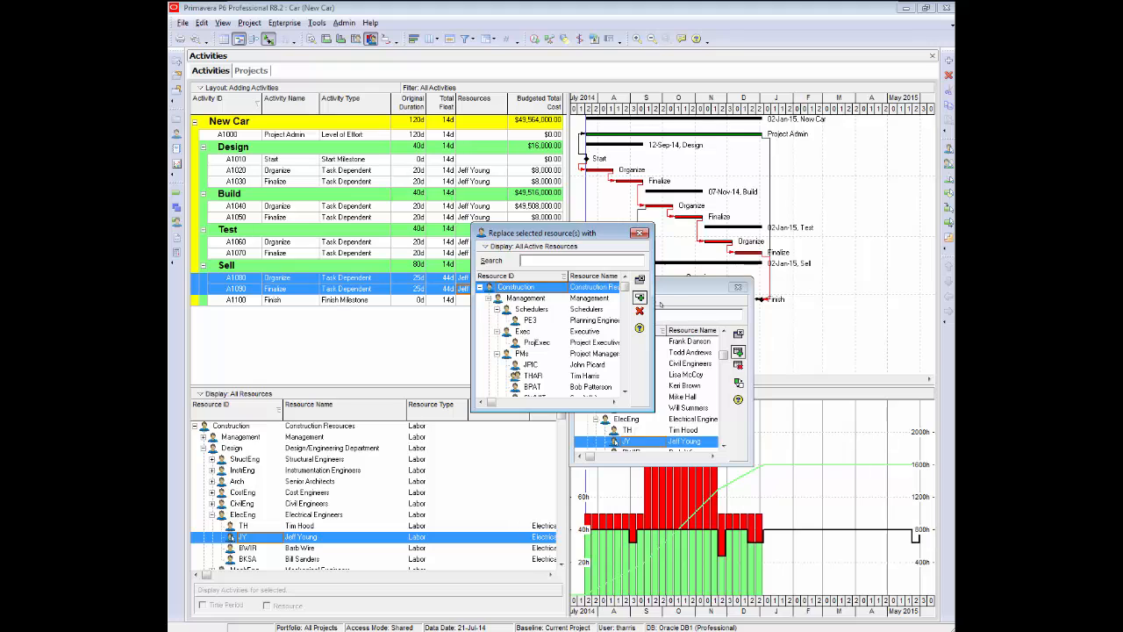
pyautogui.moveTo(603, 231); pyautogui.dragTo(603, 220)
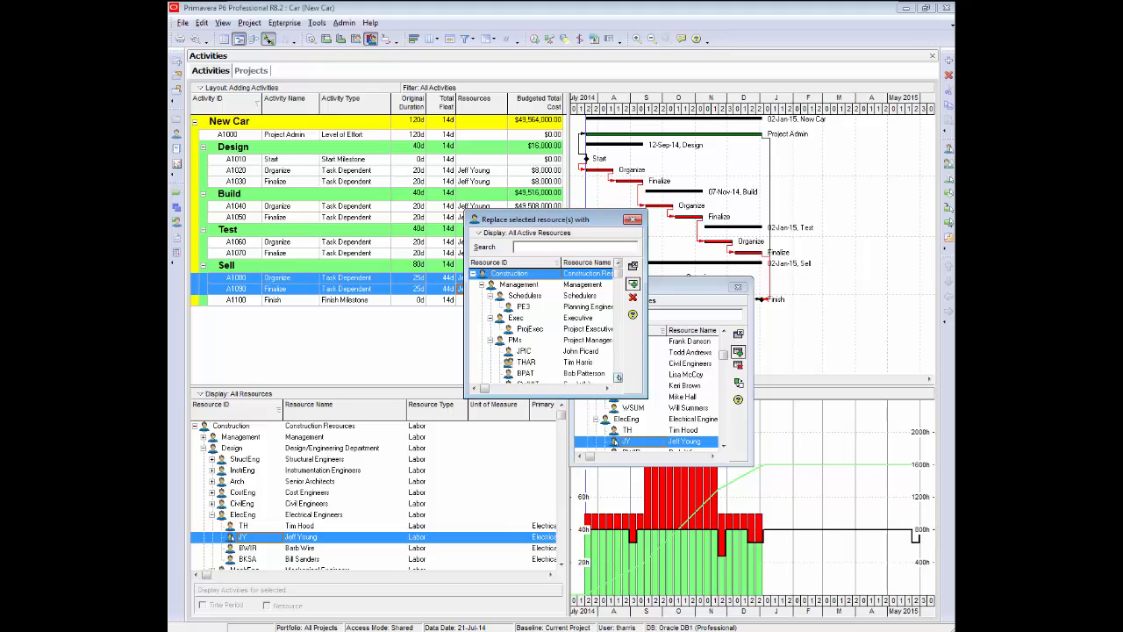
pyautogui.click(618, 377)
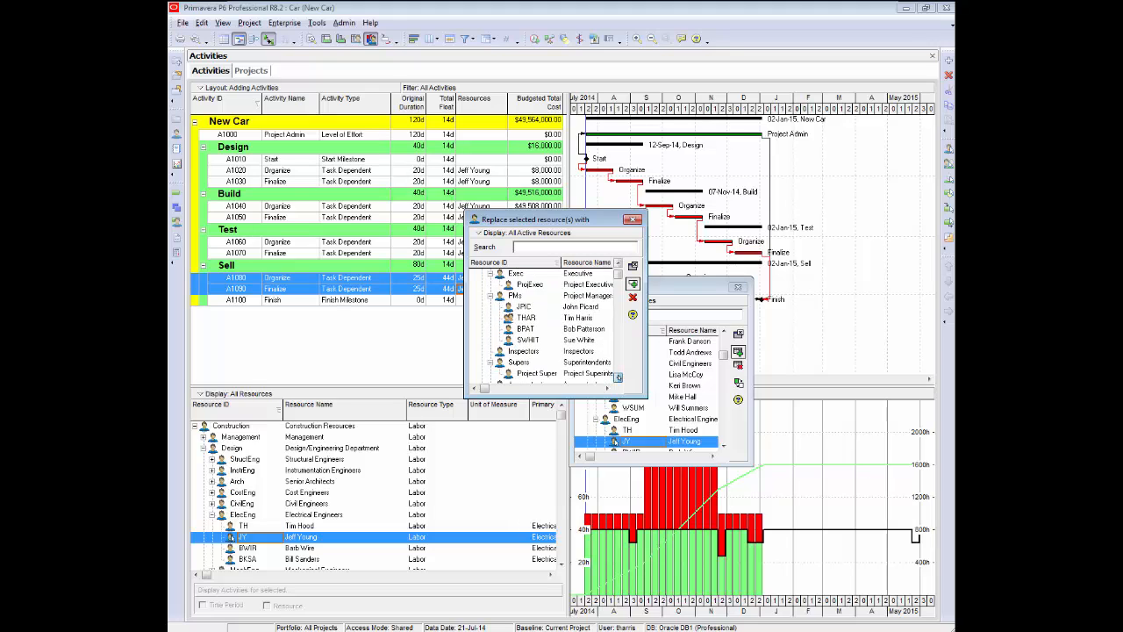
pyautogui.scroll(-5, 564, 318)
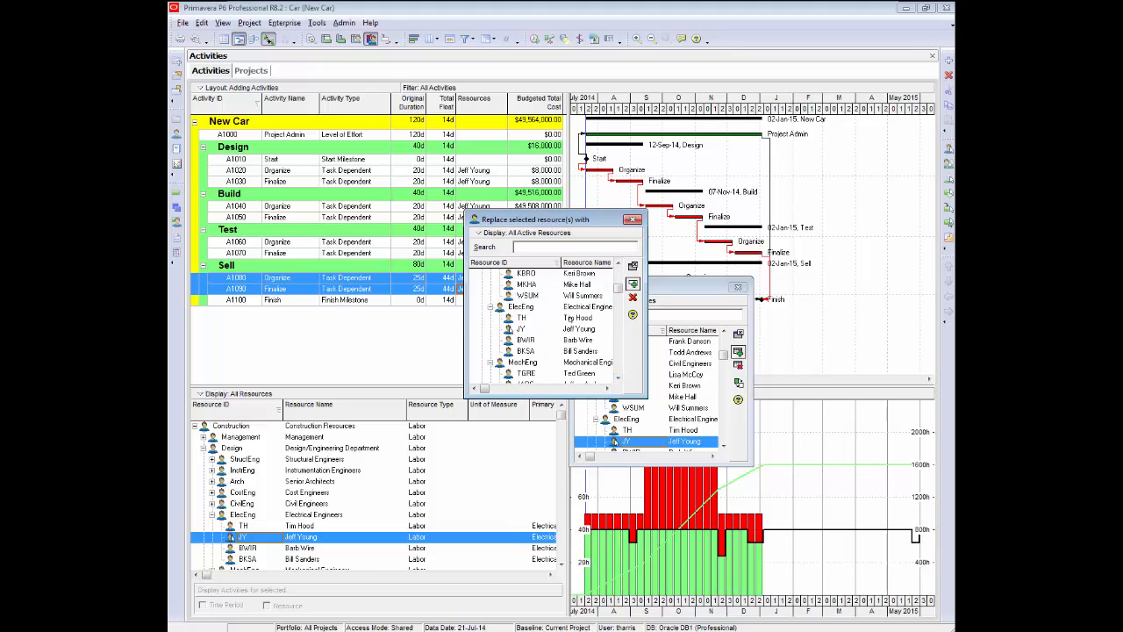
pyautogui.click(576, 318)
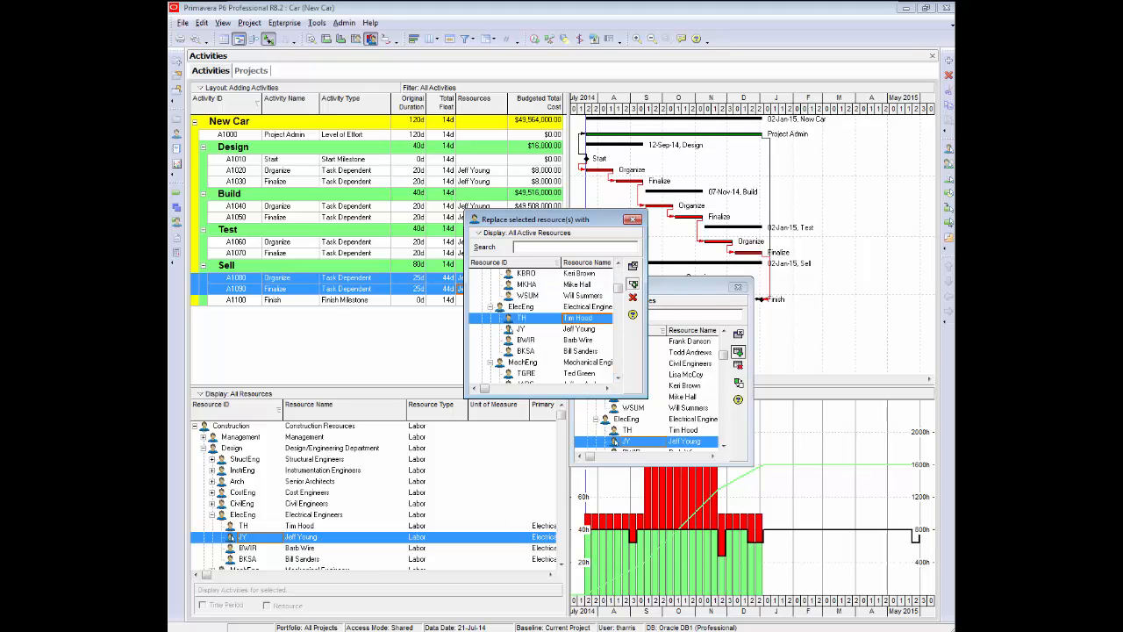
pyautogui.click(633, 282)
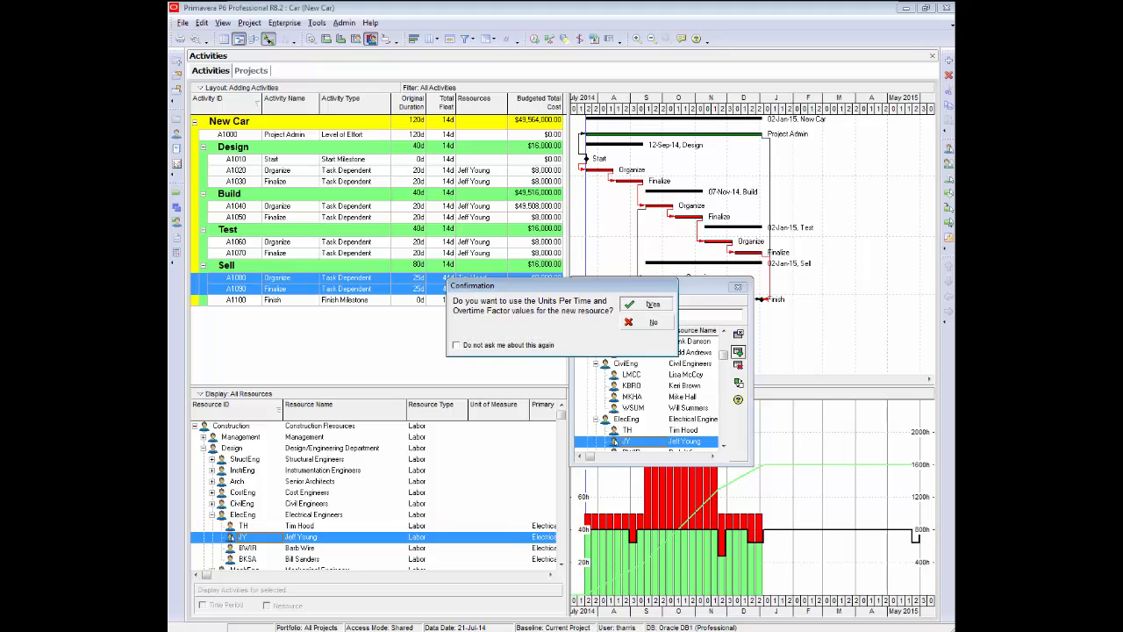
pyautogui.click(652, 304)
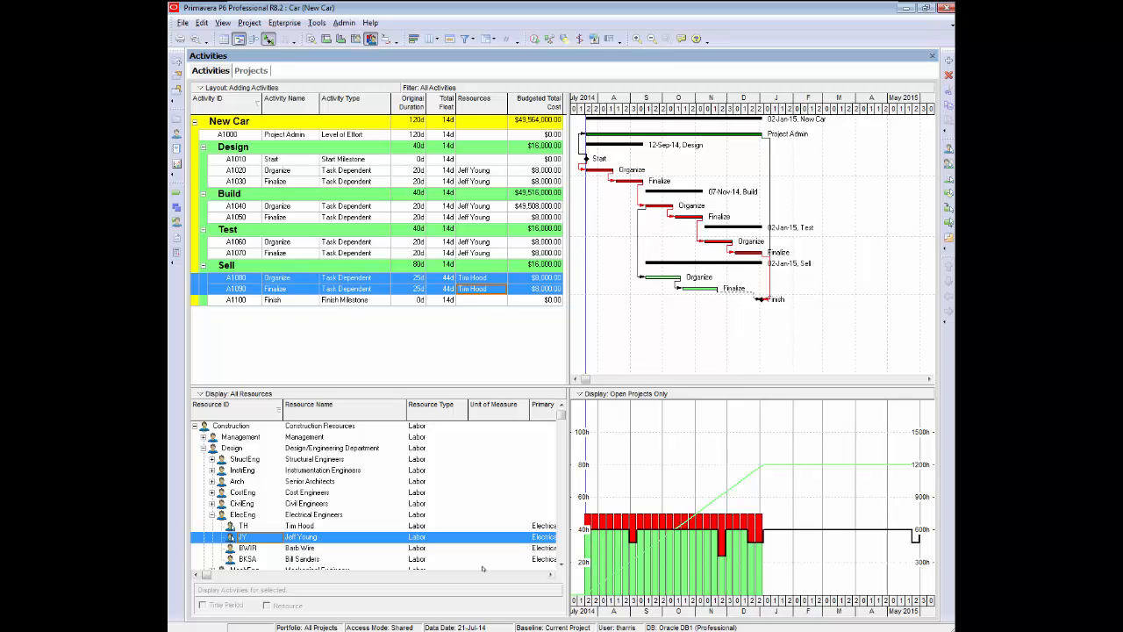
# Assign electrical engineer BKSA as the resource for Project Admin A1000.
pyautogui.click(485, 135)
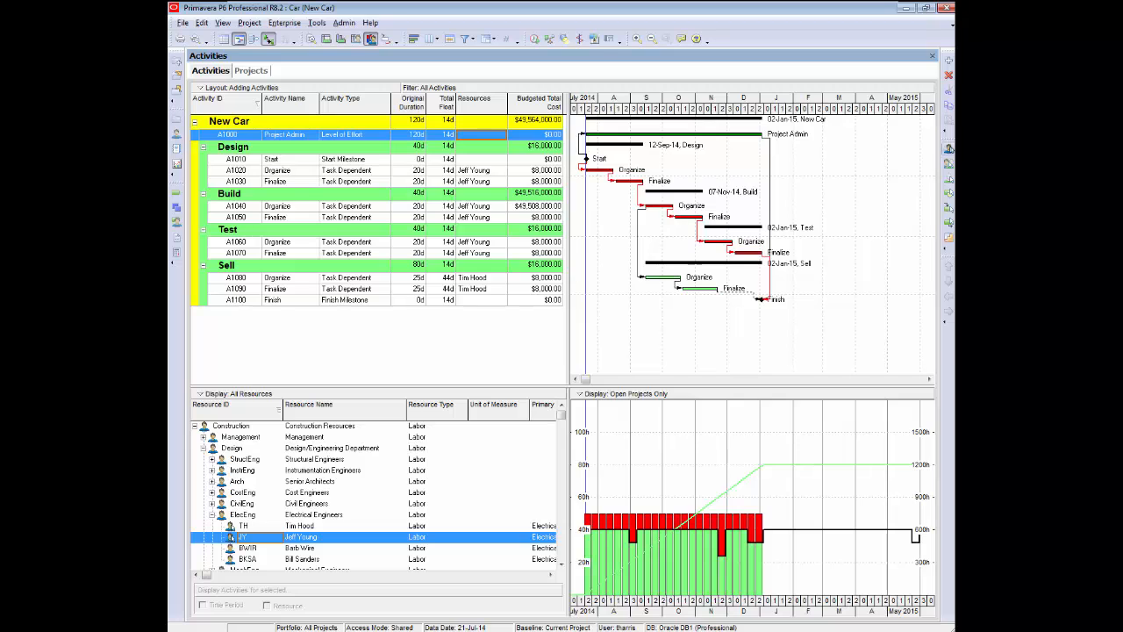
pyautogui.click(949, 149)
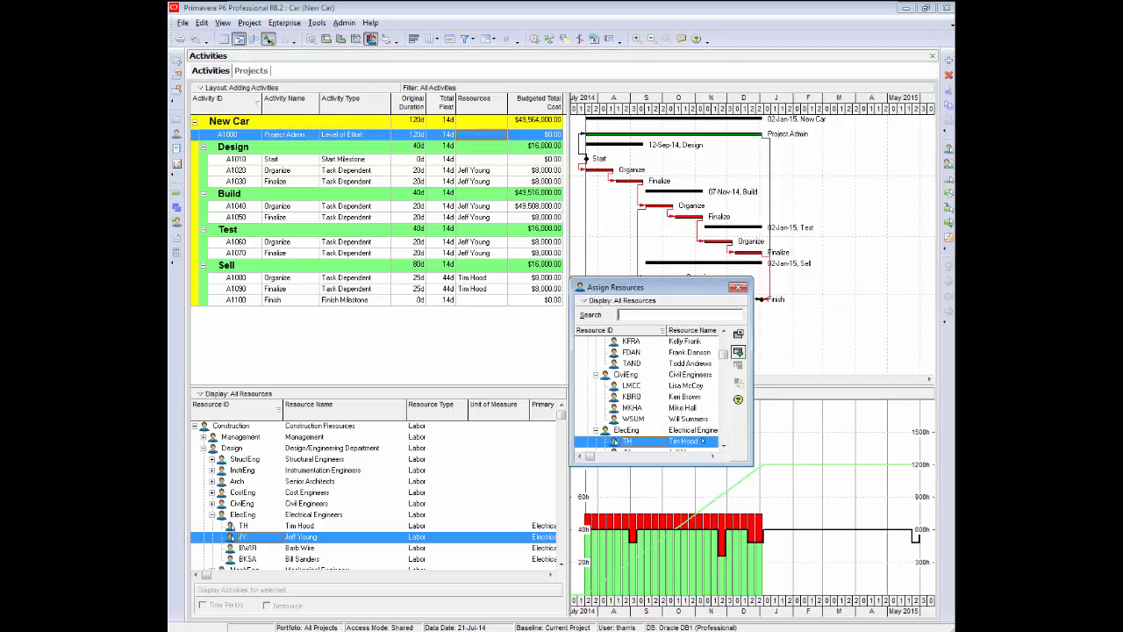
pyautogui.click(723, 445)
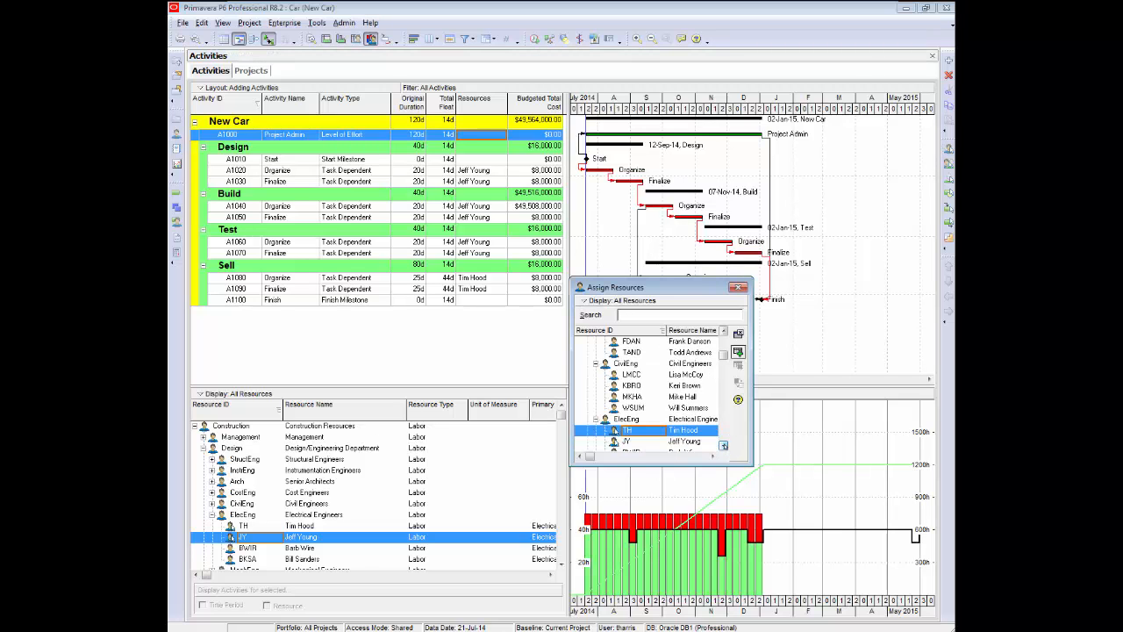
pyautogui.click(723, 446)
pyautogui.click(723, 446)
pyautogui.click(723, 446)
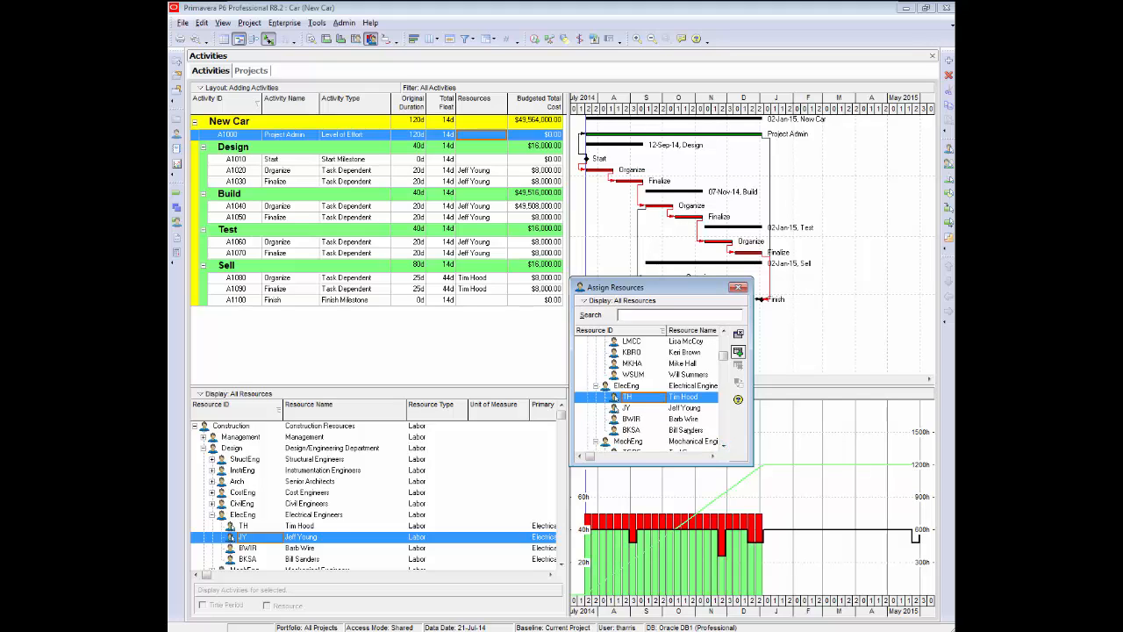
pyautogui.doubleClick(615, 430)
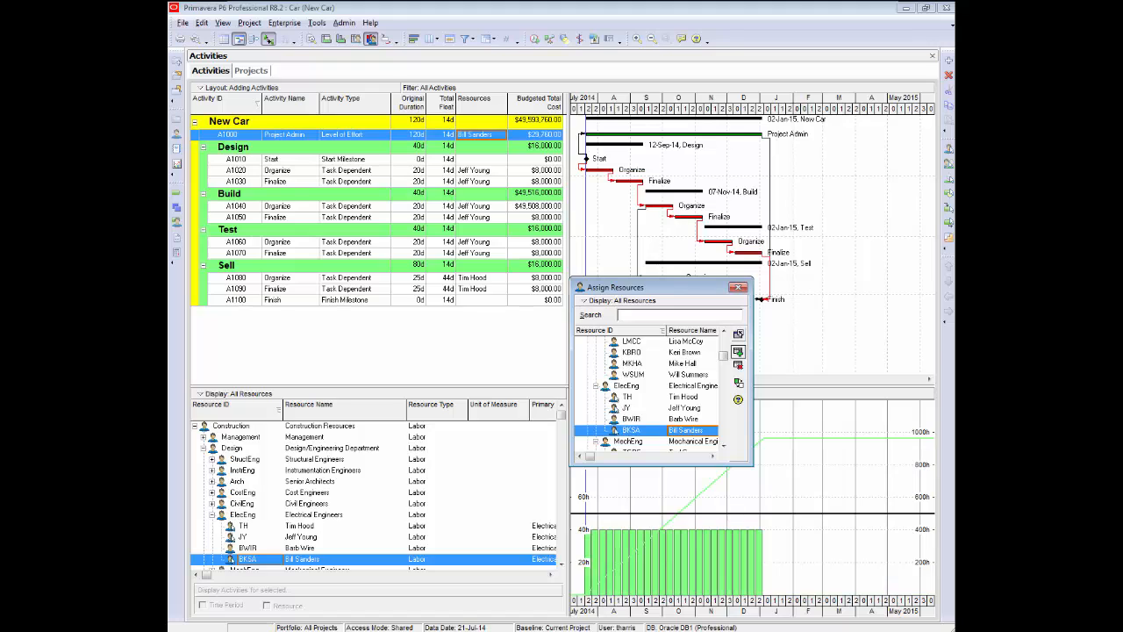
pyautogui.click(739, 334)
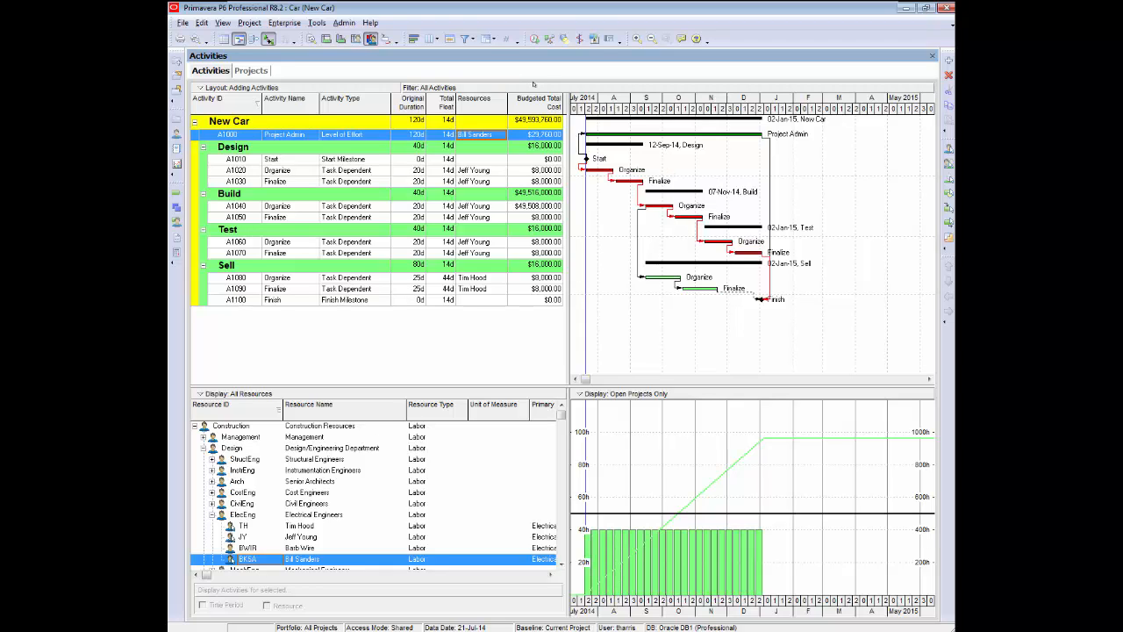
# Review the New Car project's budget log in the projects view, then return to the activities.
pyautogui.click(253, 70)
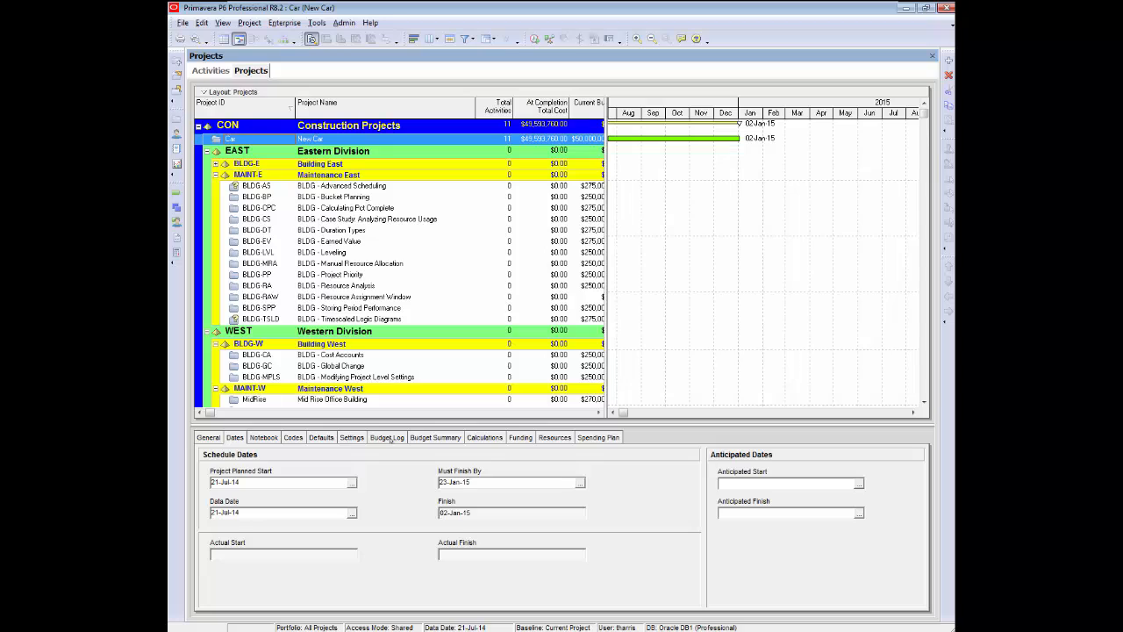
pyautogui.click(388, 437)
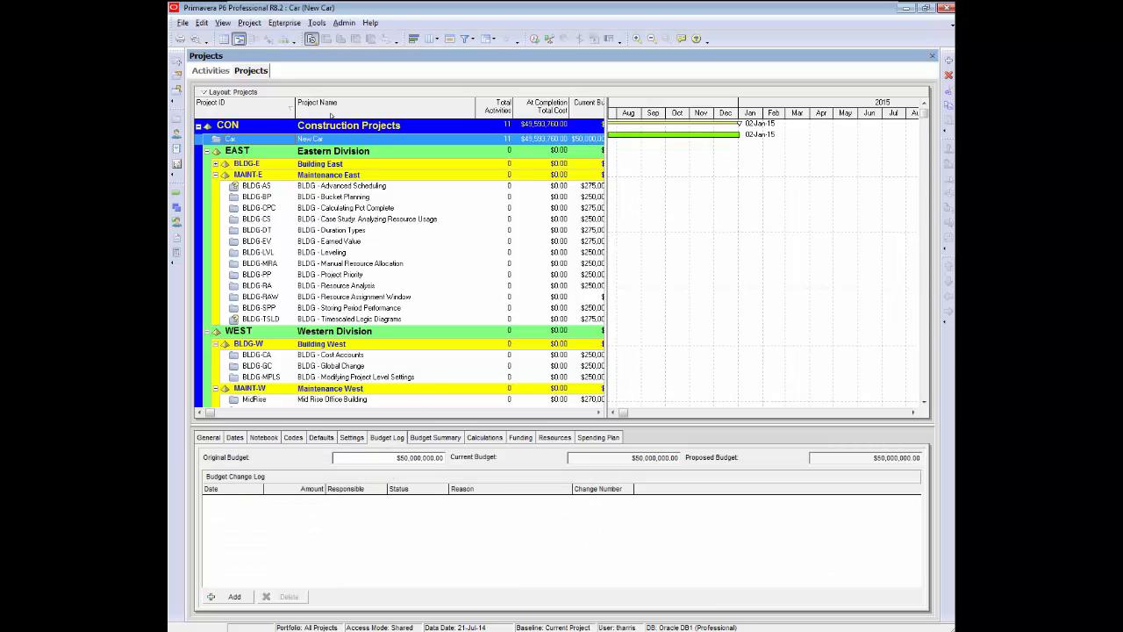
pyautogui.click(212, 70)
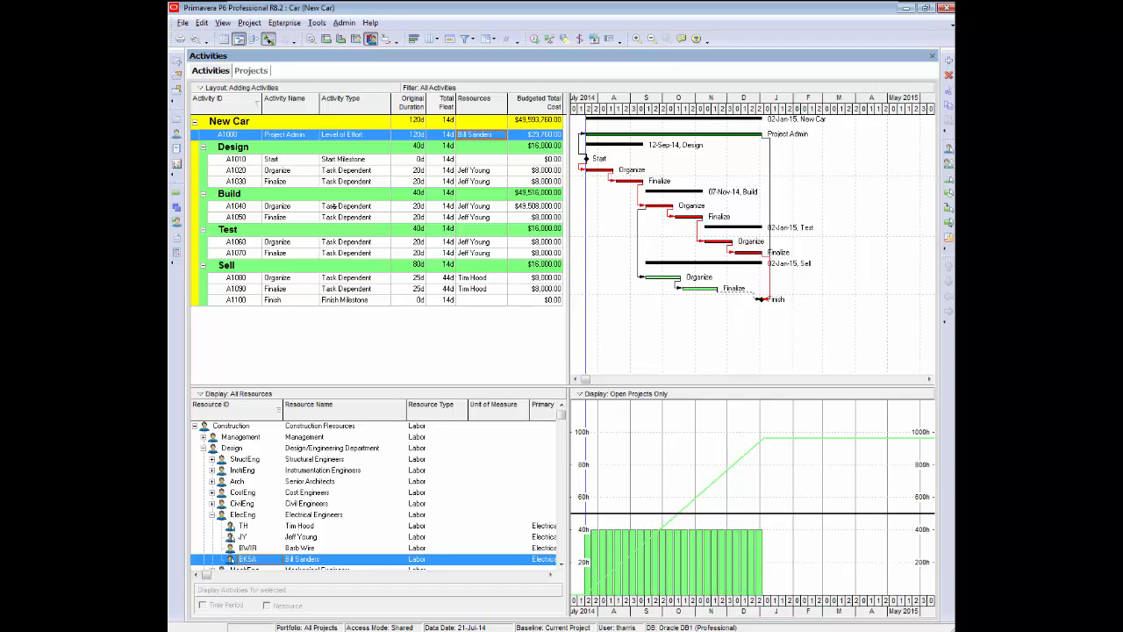
# Review the expenses of Build's Organize activity A1040 in the activity details.
pyautogui.click(529, 207)
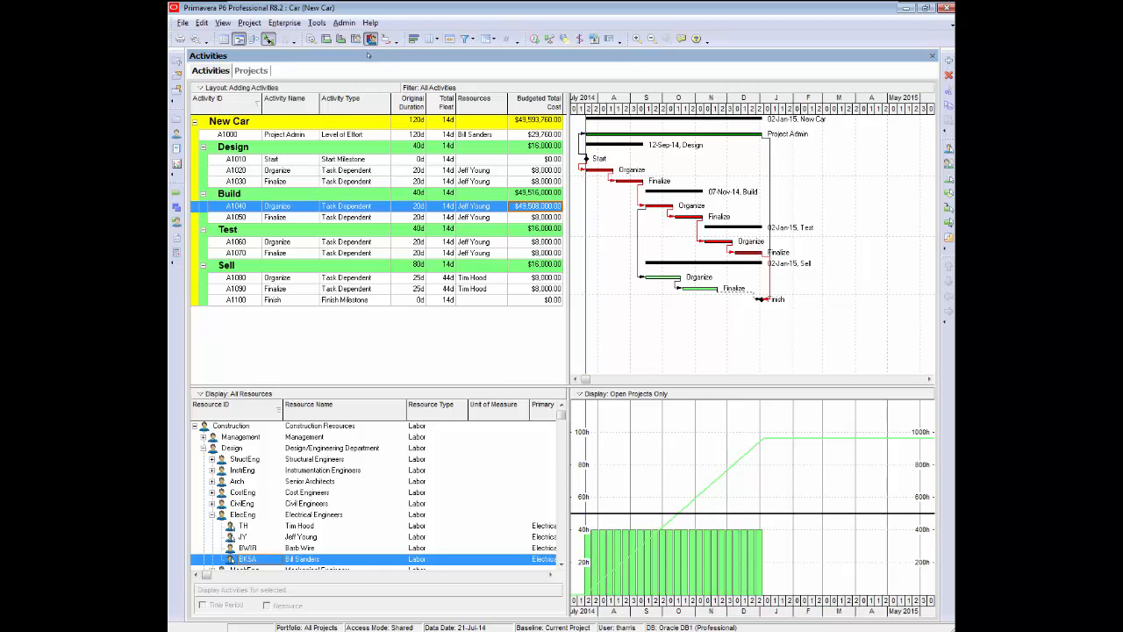
pyautogui.click(311, 39)
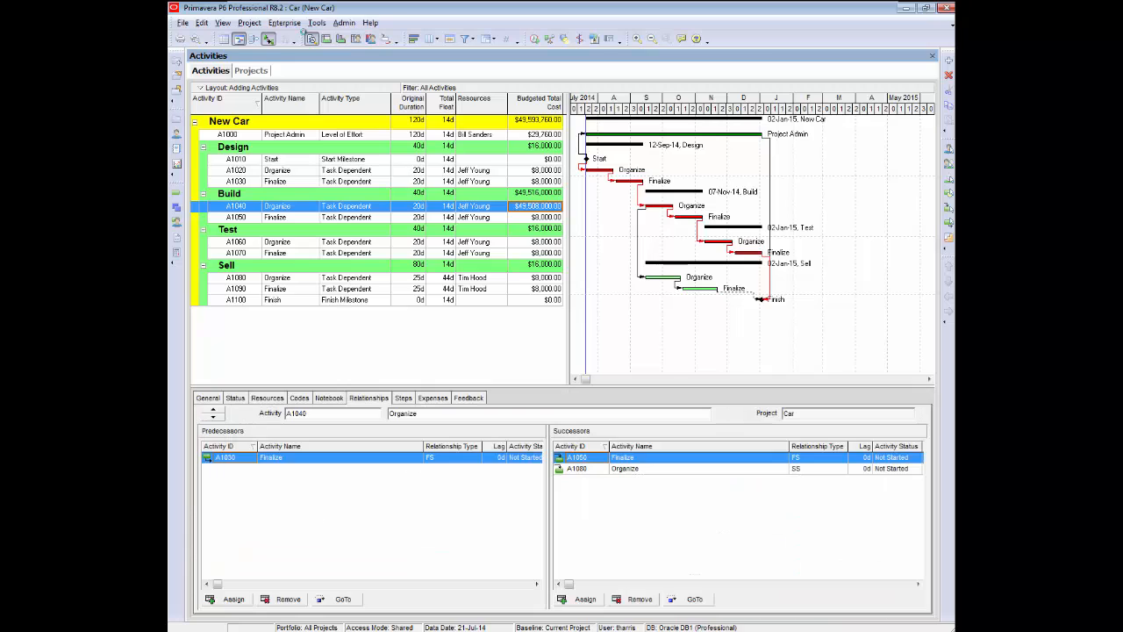
pyautogui.click(444, 399)
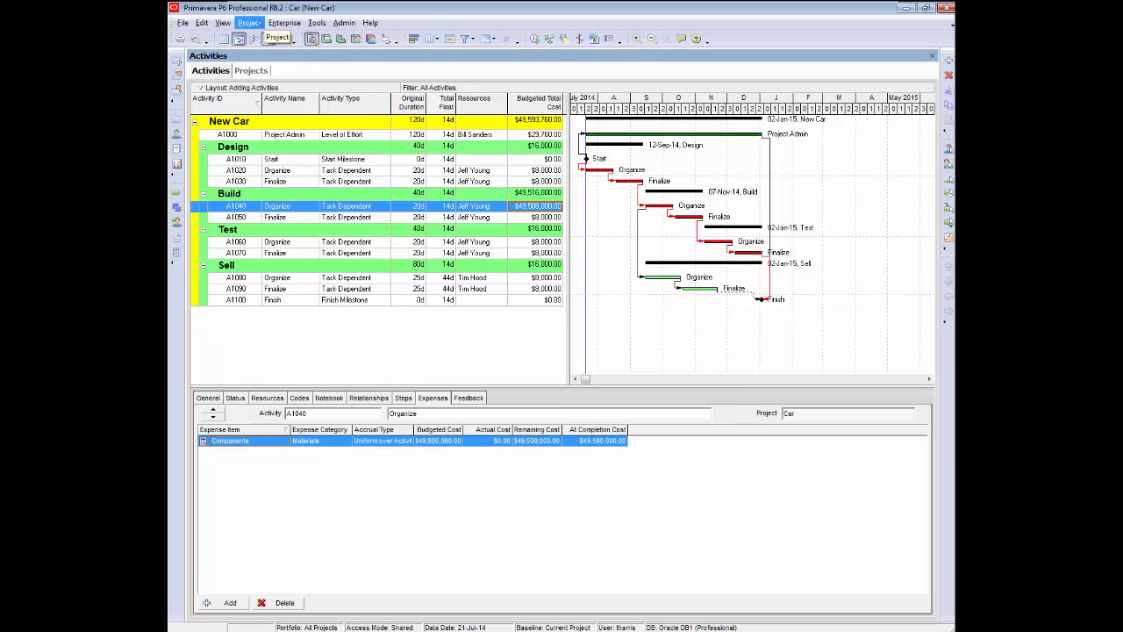
# Save a copy of the current project as a new baseline and set its baseline type to Initial Plan.
pyautogui.click(250, 22)
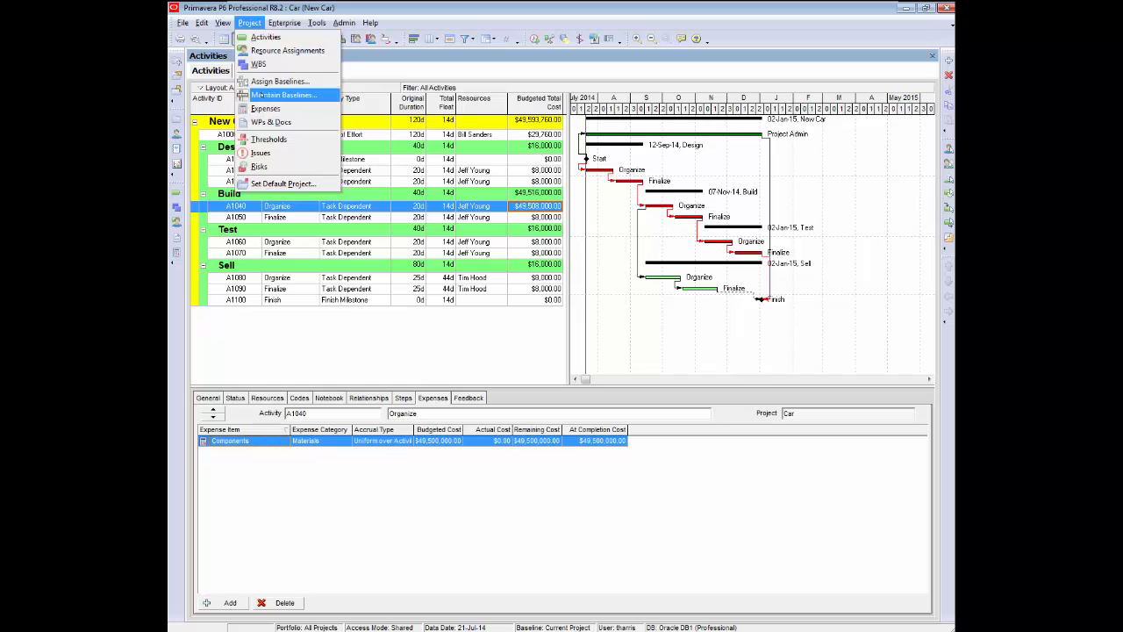
pyautogui.click(287, 94)
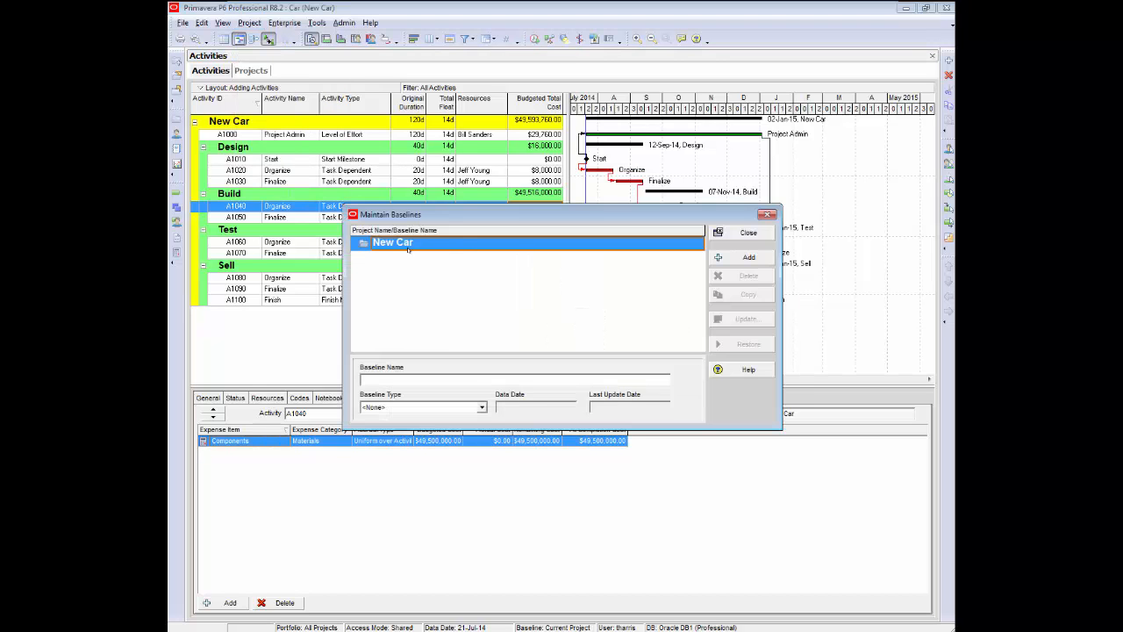
pyautogui.click(748, 257)
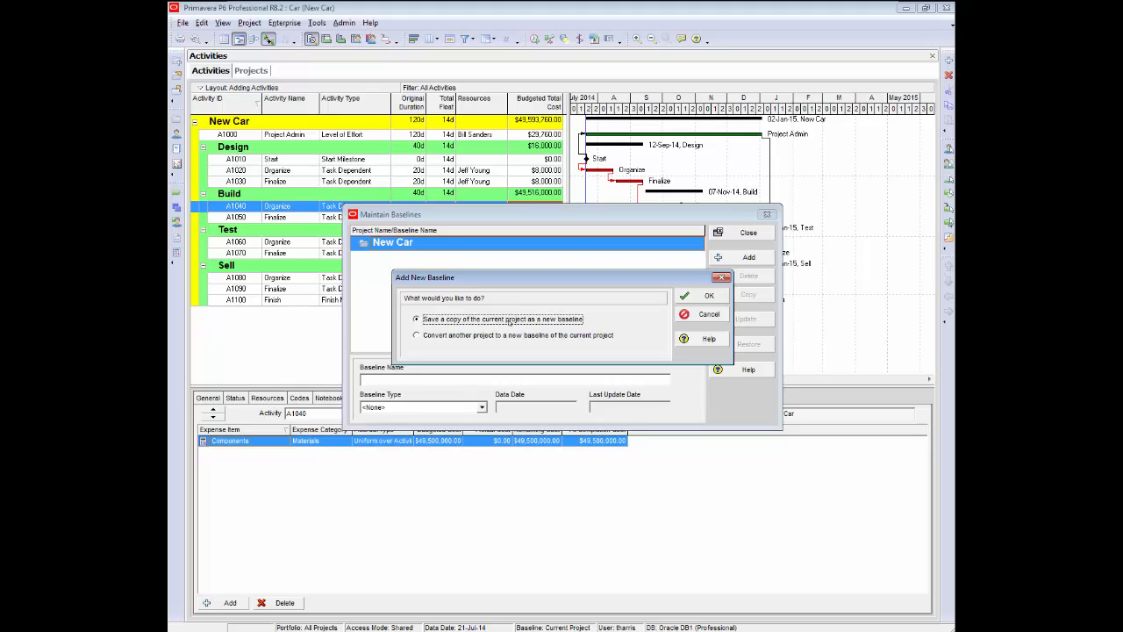
pyautogui.click(697, 295)
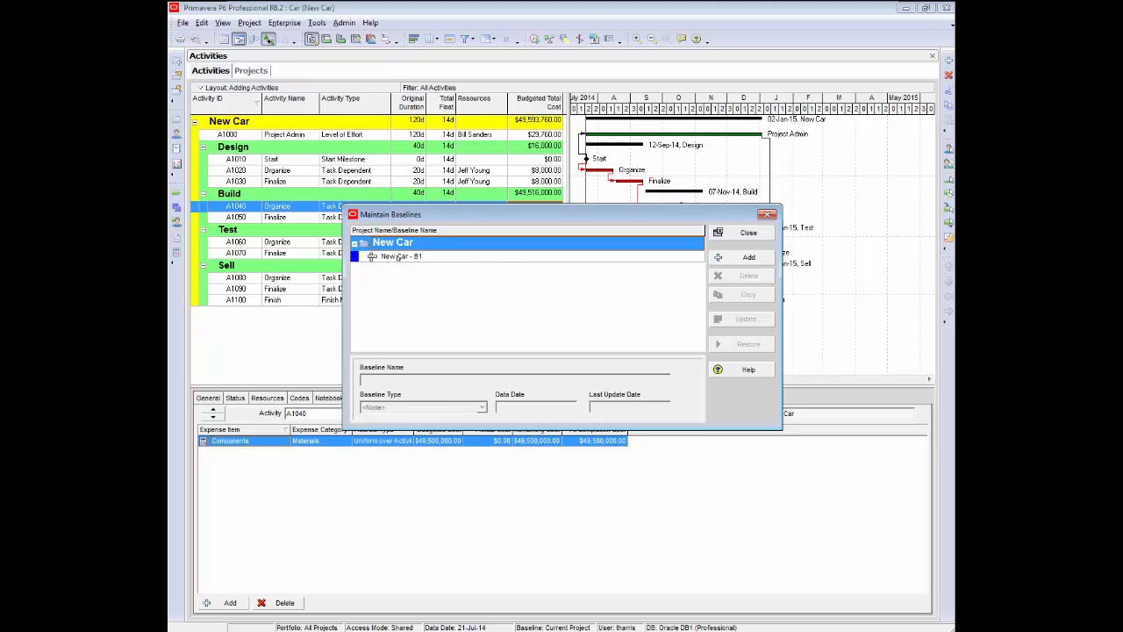
pyautogui.click(396, 256)
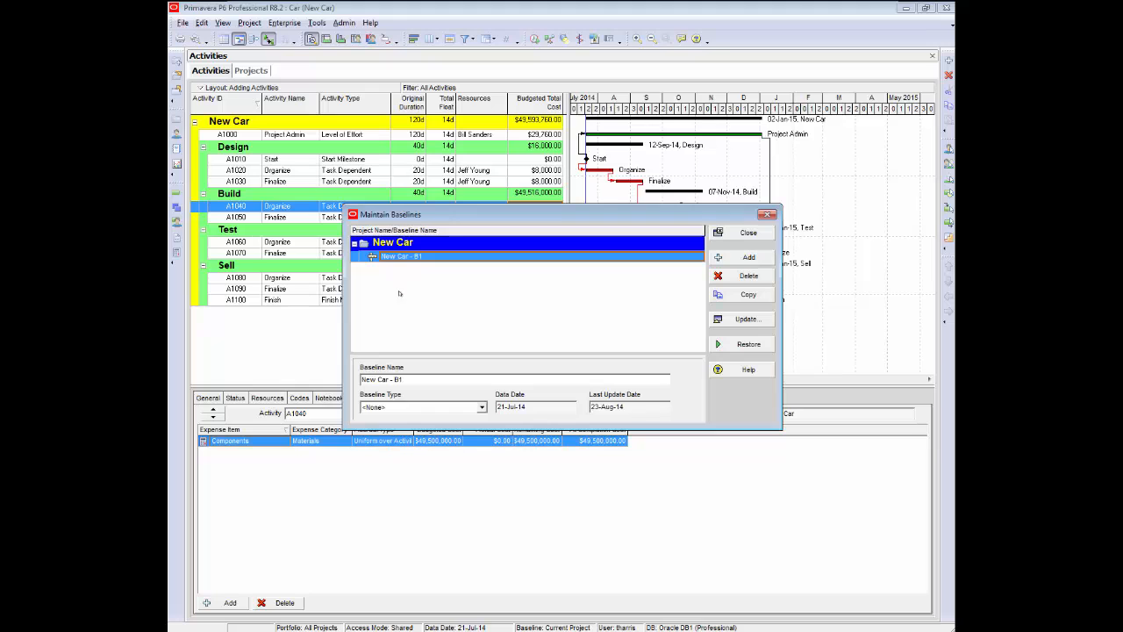
pyautogui.click(481, 407)
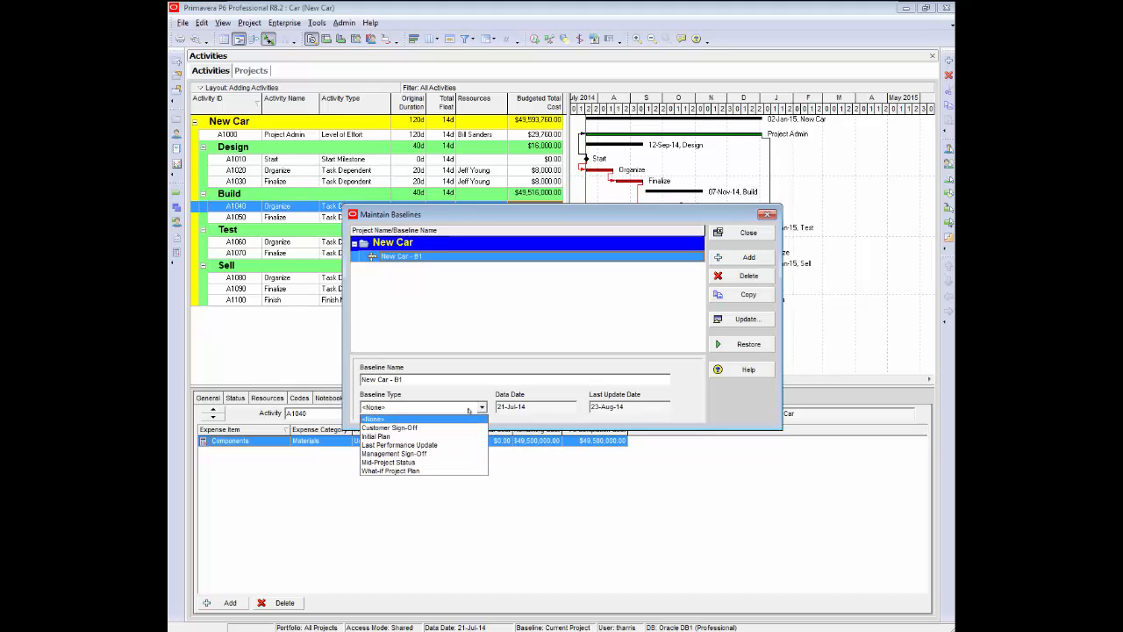
pyautogui.click(365, 436)
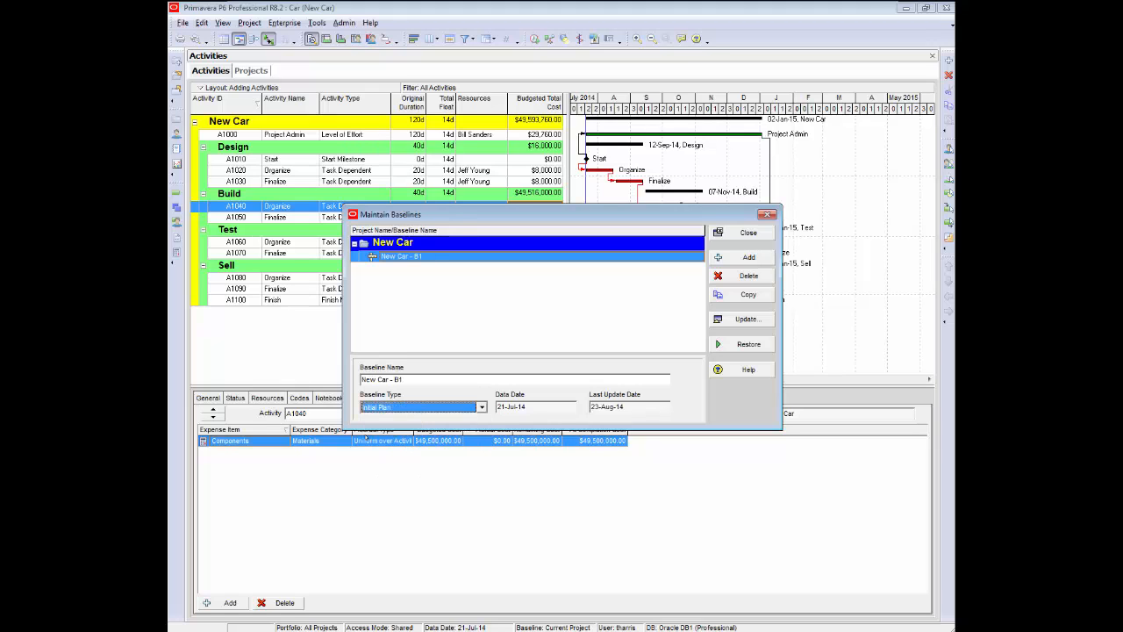
pyautogui.click(738, 232)
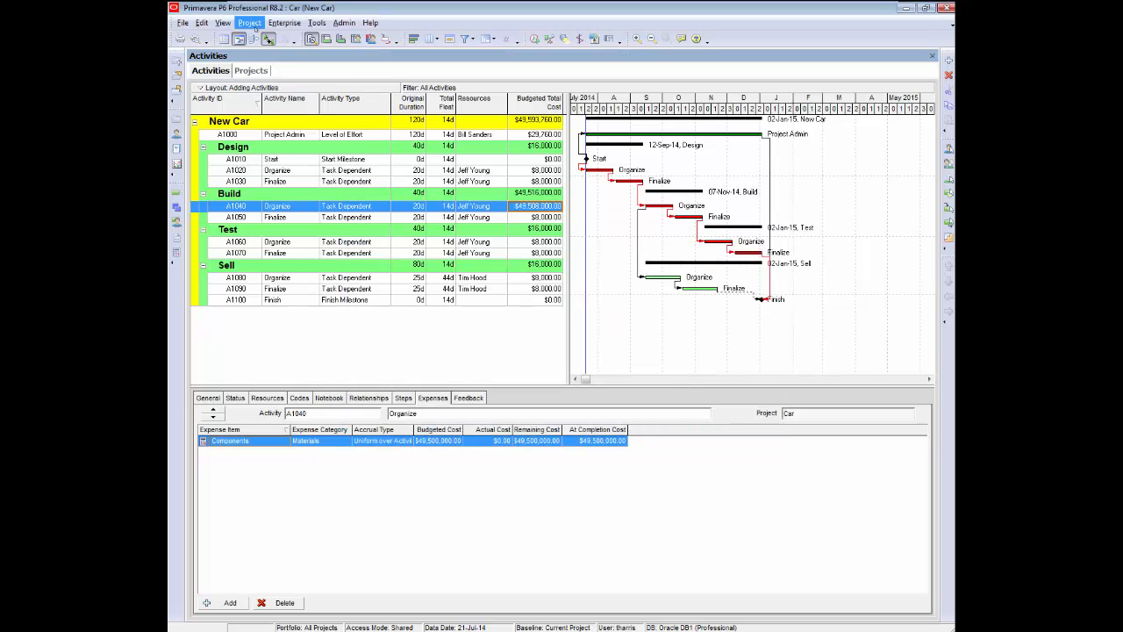
# Assign New Car - B1 as both the project baseline and the primary user baseline for the New Car project.
pyautogui.click(252, 22)
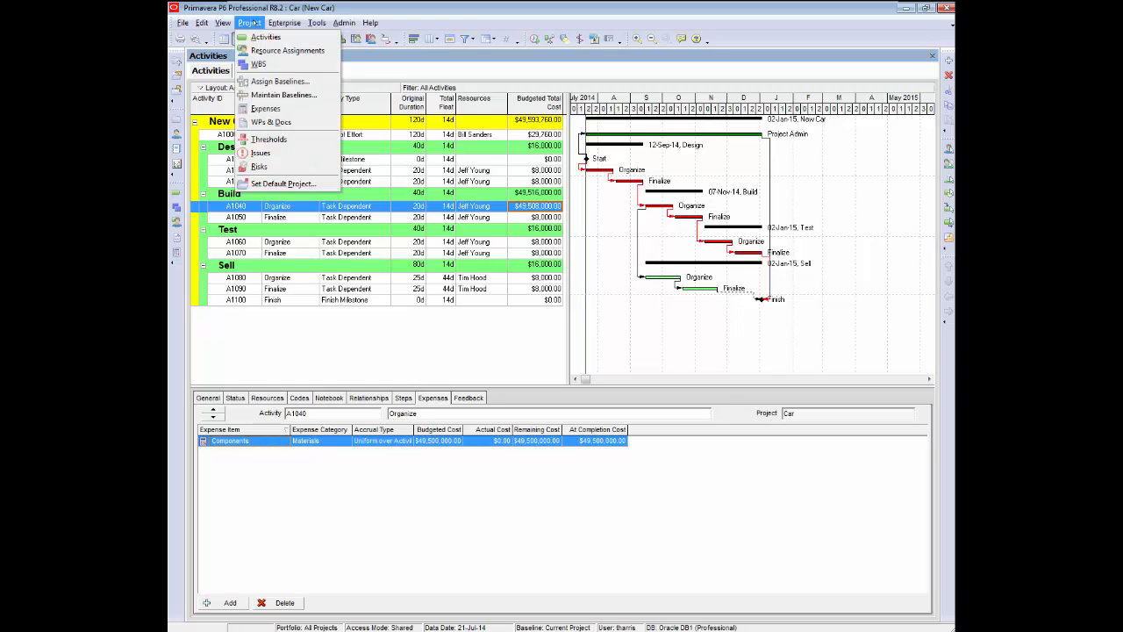
pyautogui.click(273, 81)
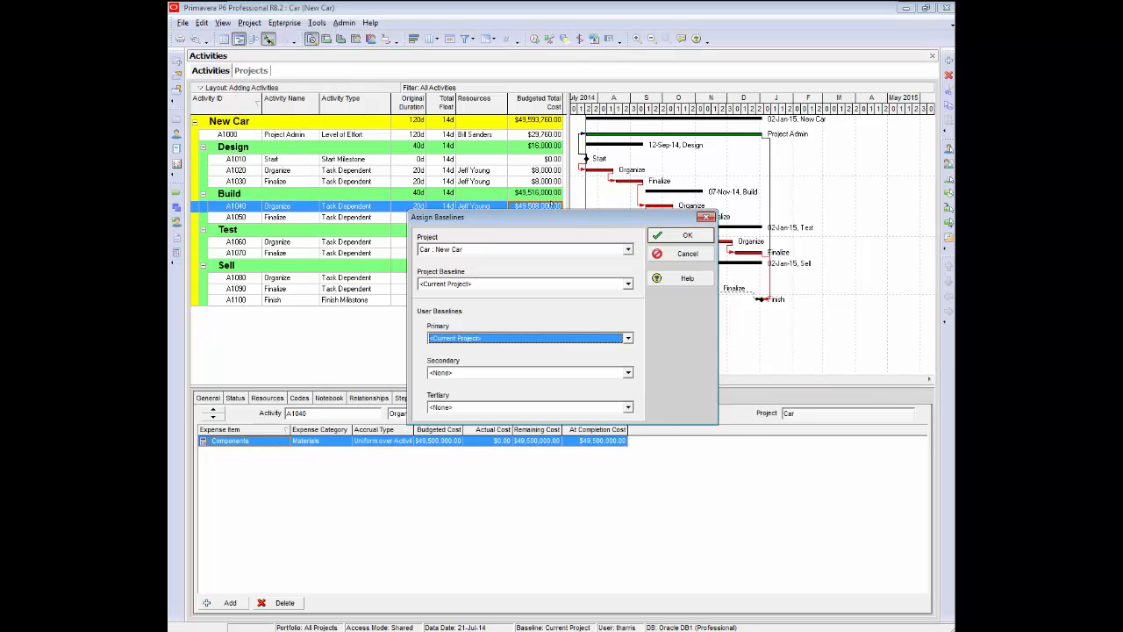
pyautogui.moveTo(551, 215); pyautogui.dragTo(454, 130)
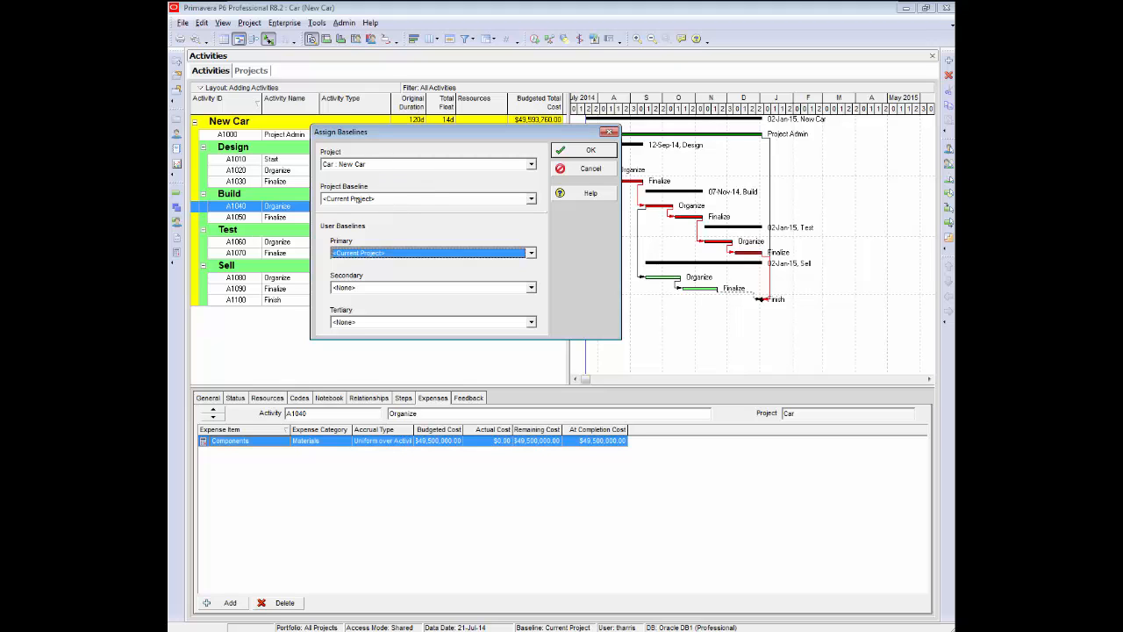
pyautogui.click(531, 199)
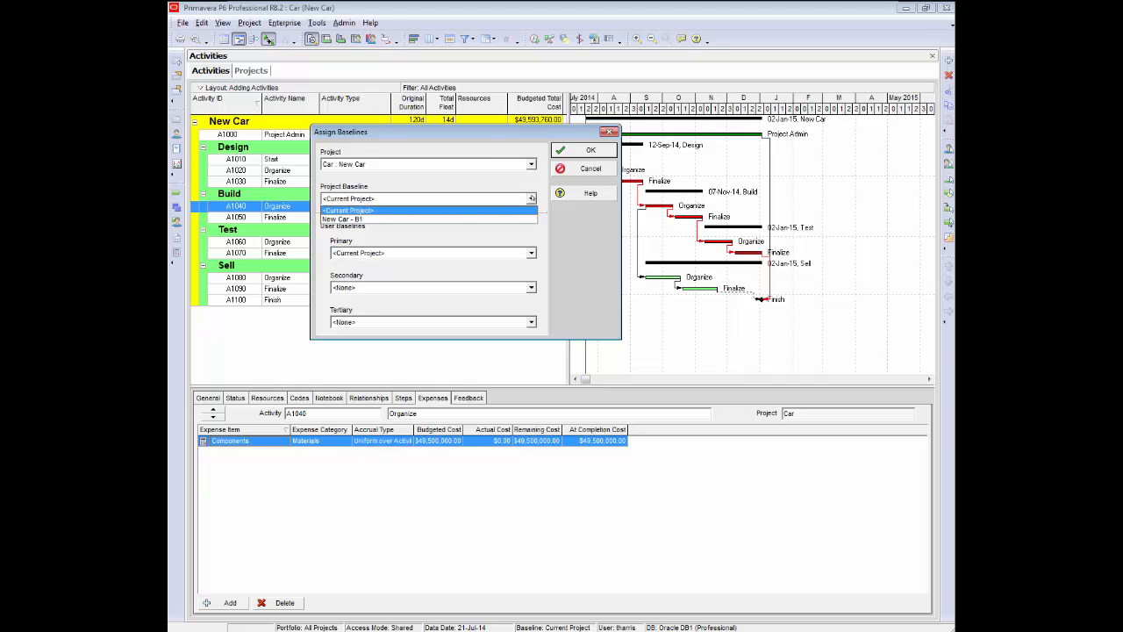
pyautogui.click(358, 219)
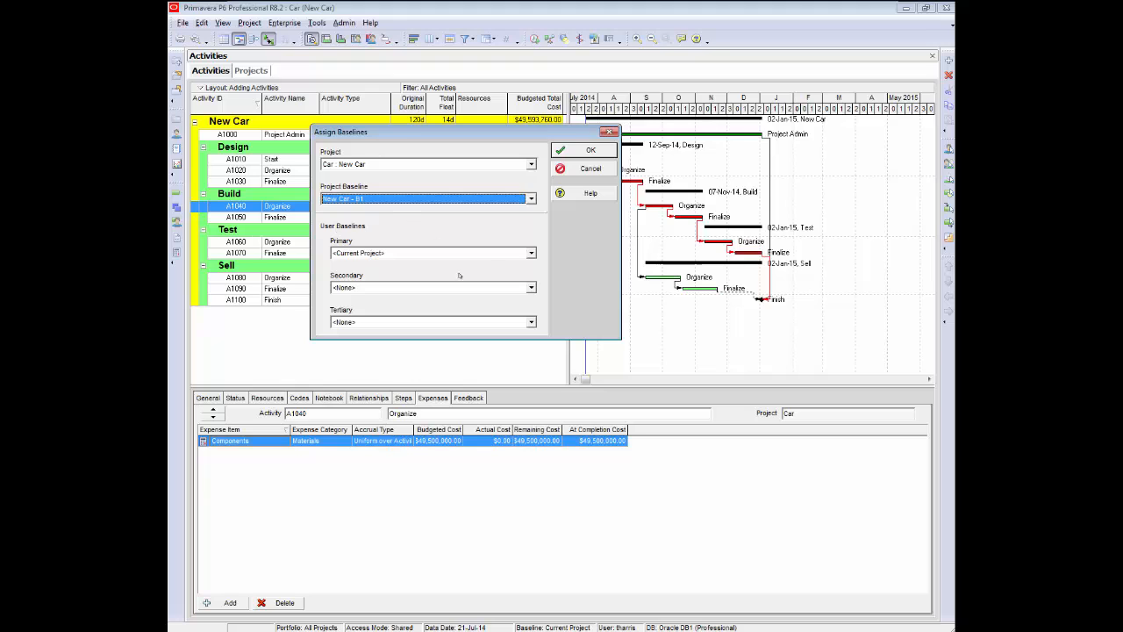
pyautogui.click(530, 253)
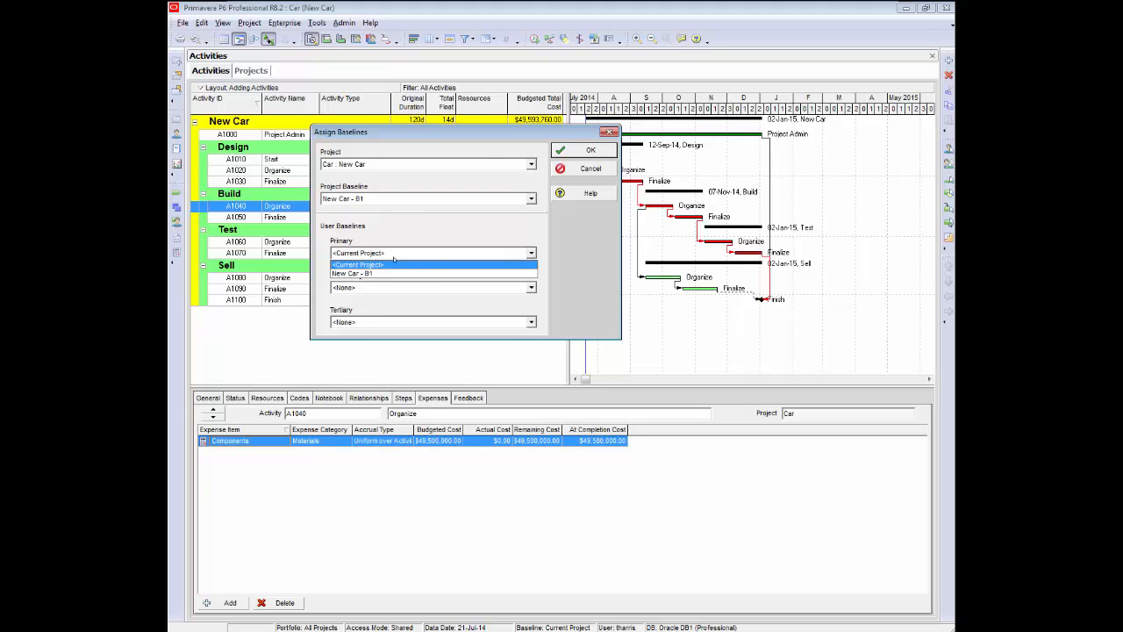
pyautogui.click(351, 273)
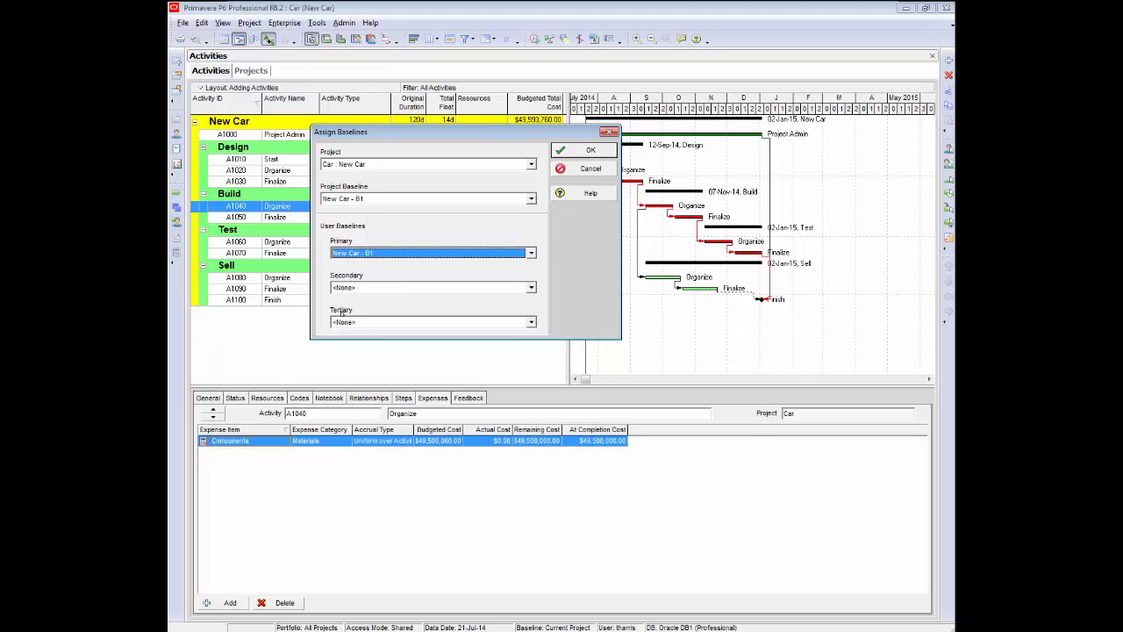
pyautogui.click(576, 149)
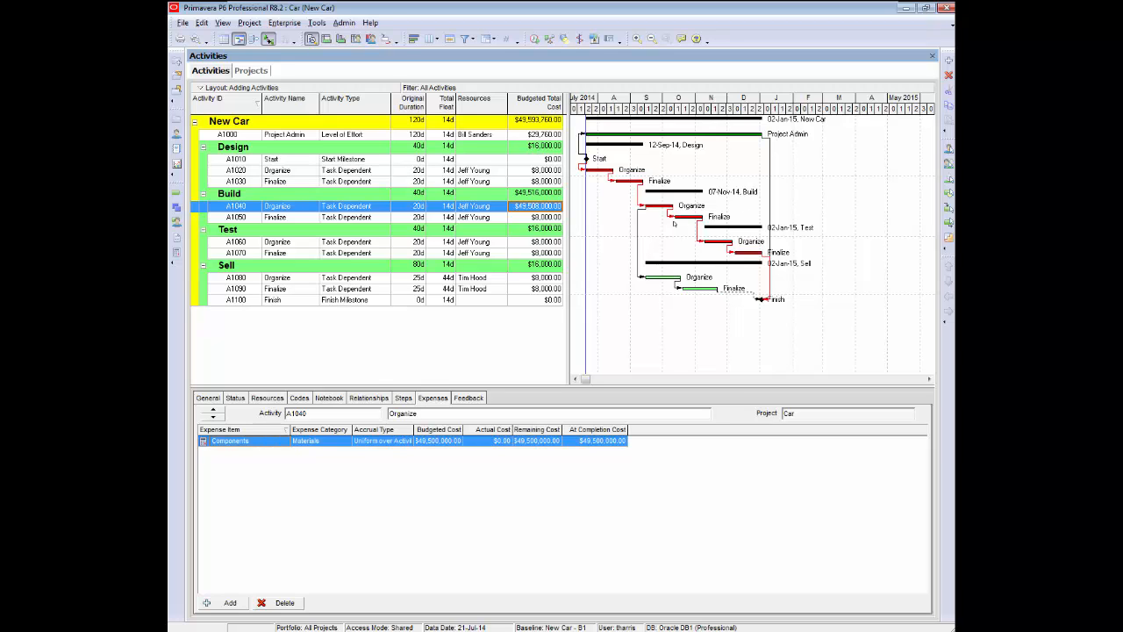
# Turn on display of the Primary Baseline bar in the Gantt chart's bar settings.
pyautogui.rightClick(735, 165)
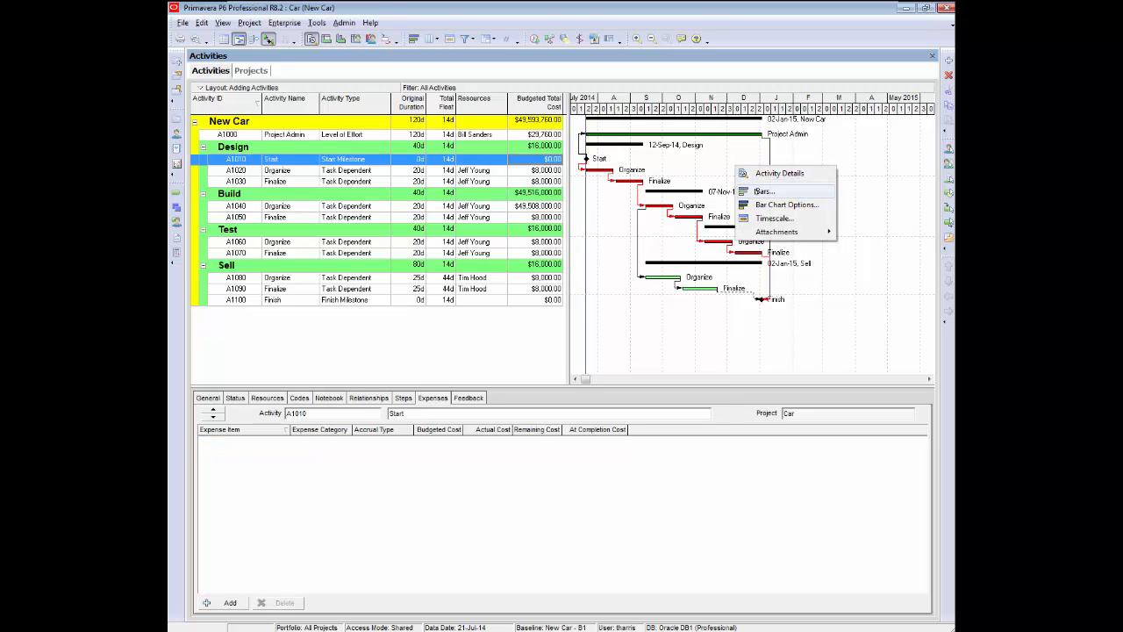
pyautogui.click(760, 192)
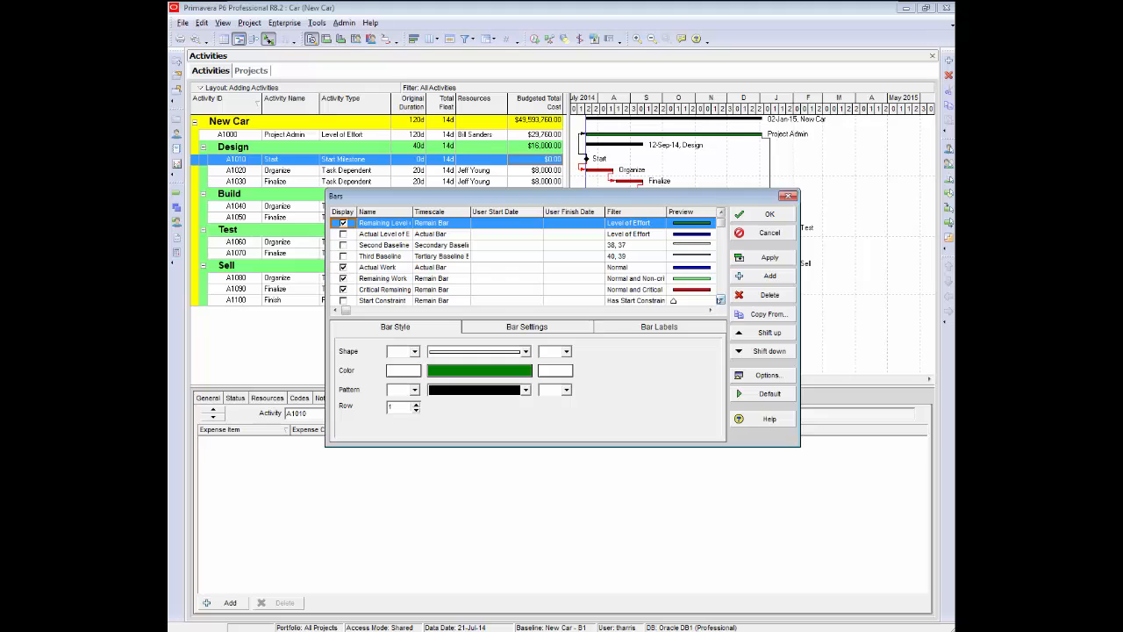
pyautogui.click(720, 300)
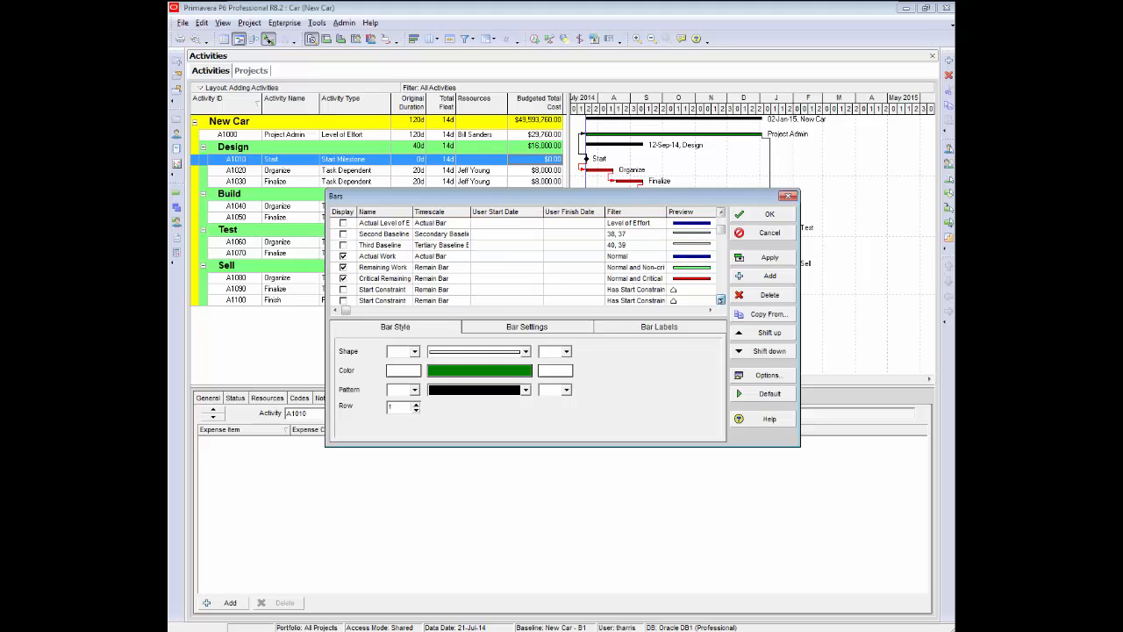
pyautogui.click(720, 300)
pyautogui.click(721, 300)
pyautogui.click(721, 300)
pyautogui.click(720, 300)
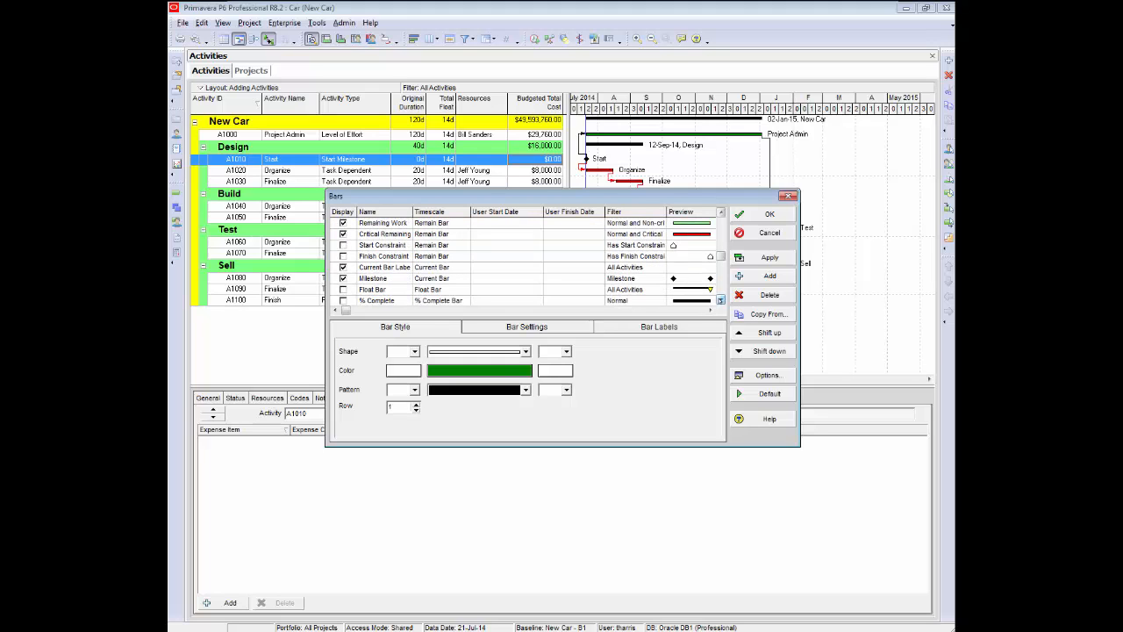
pyautogui.click(721, 300)
pyautogui.click(720, 300)
pyautogui.click(721, 300)
pyautogui.click(720, 300)
pyautogui.click(721, 300)
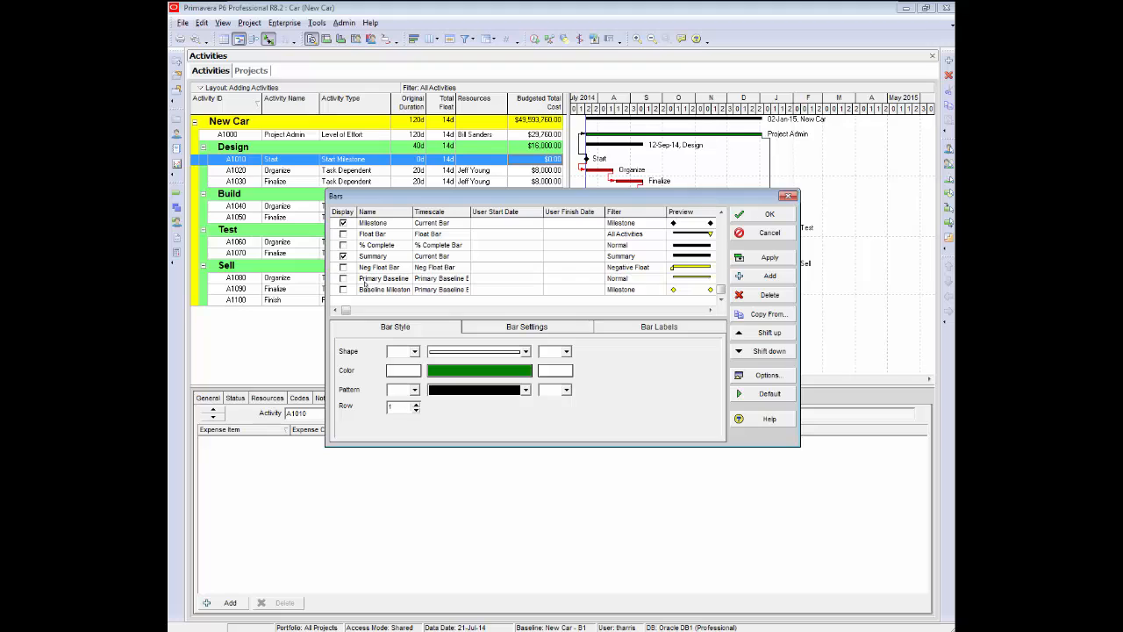
pyautogui.click(343, 278)
pyautogui.click(343, 279)
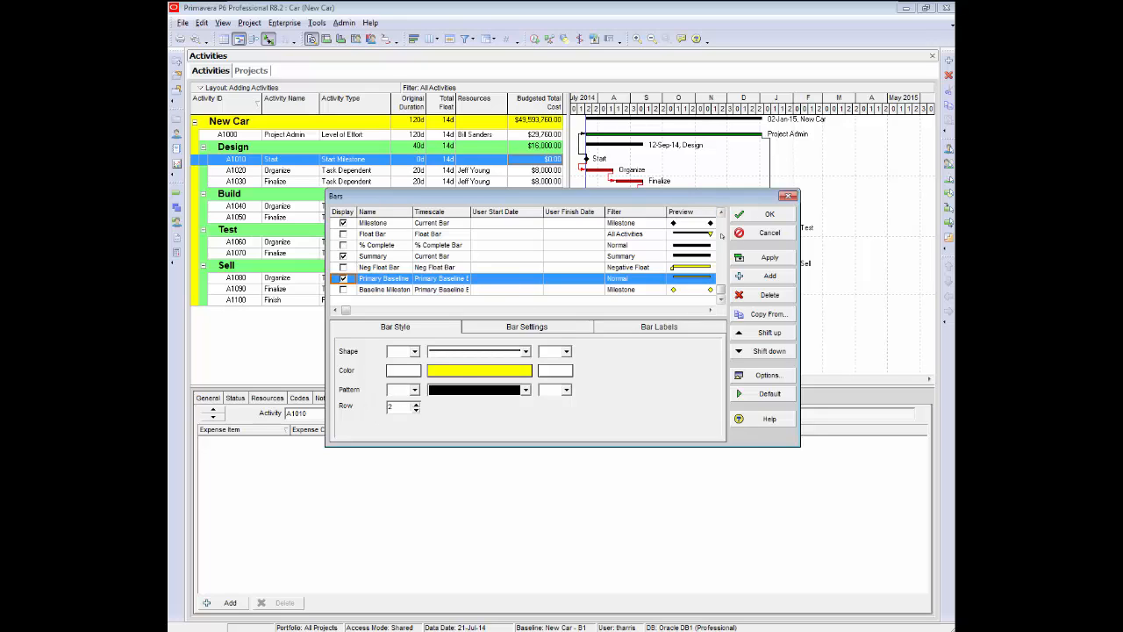
# Compare the Critical Remaining and Primary Baseline bar styles, then apply the bar settings and close the Bars dialog.
pyautogui.scroll(4, 721, 213)
pyautogui.scroll(3, 720, 213)
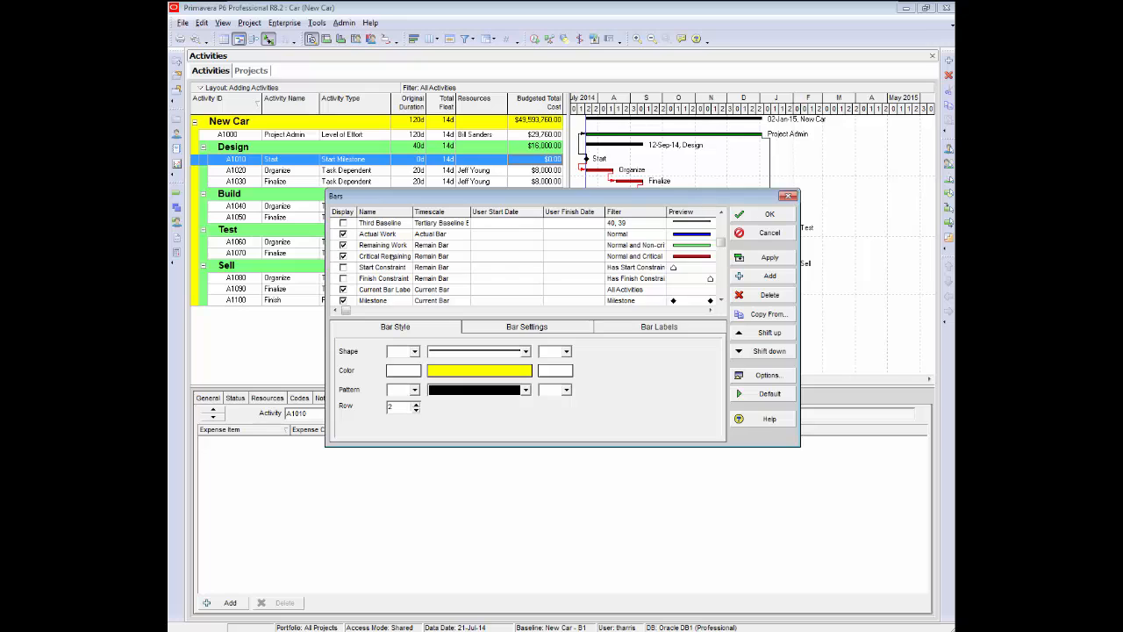
pyautogui.click(383, 257)
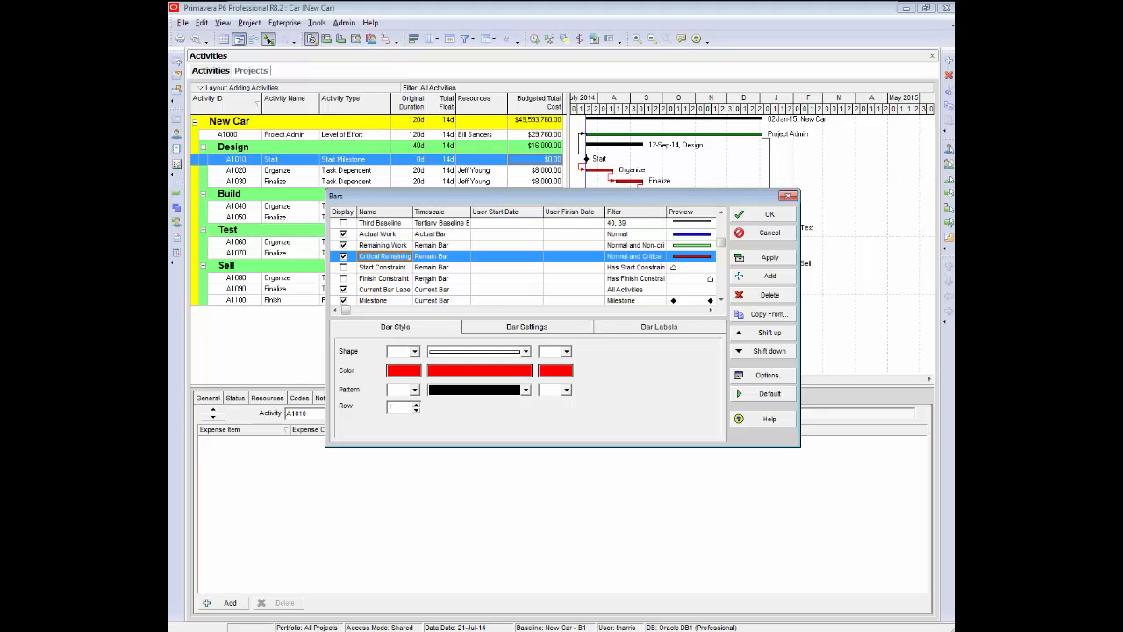
pyautogui.click(720, 299)
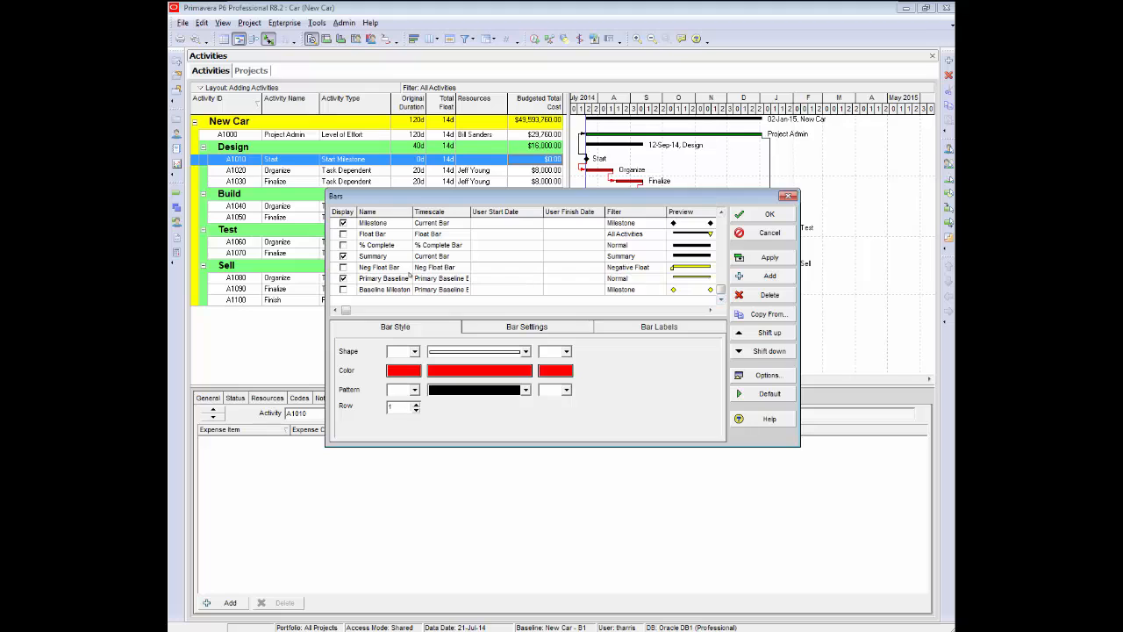
pyautogui.click(361, 278)
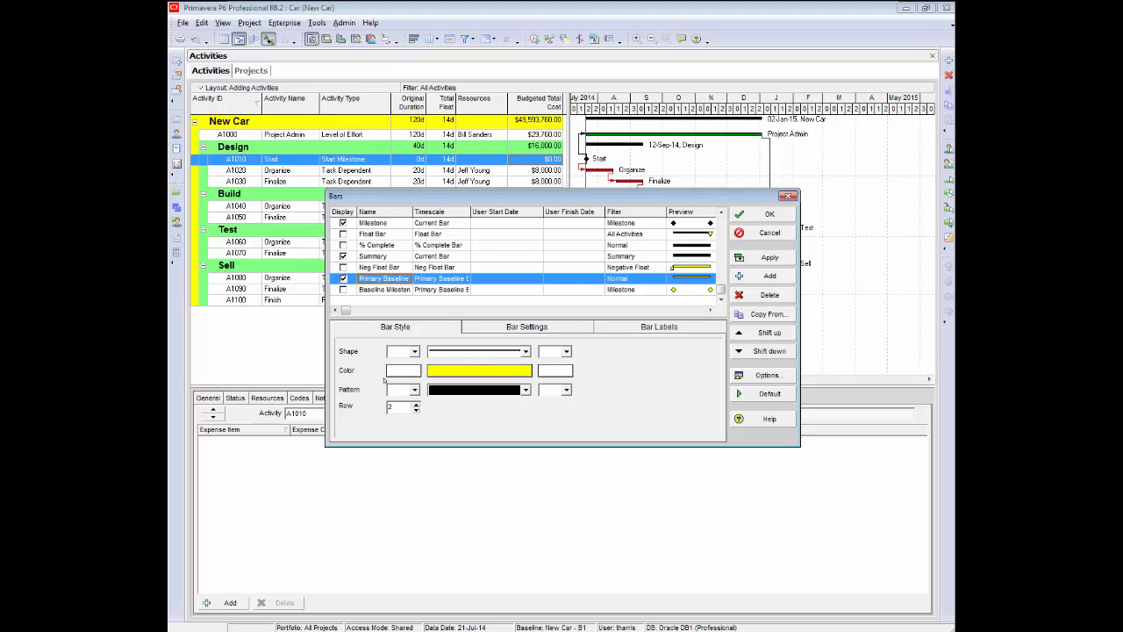
pyautogui.moveTo(673, 203); pyautogui.dragTo(649, 345)
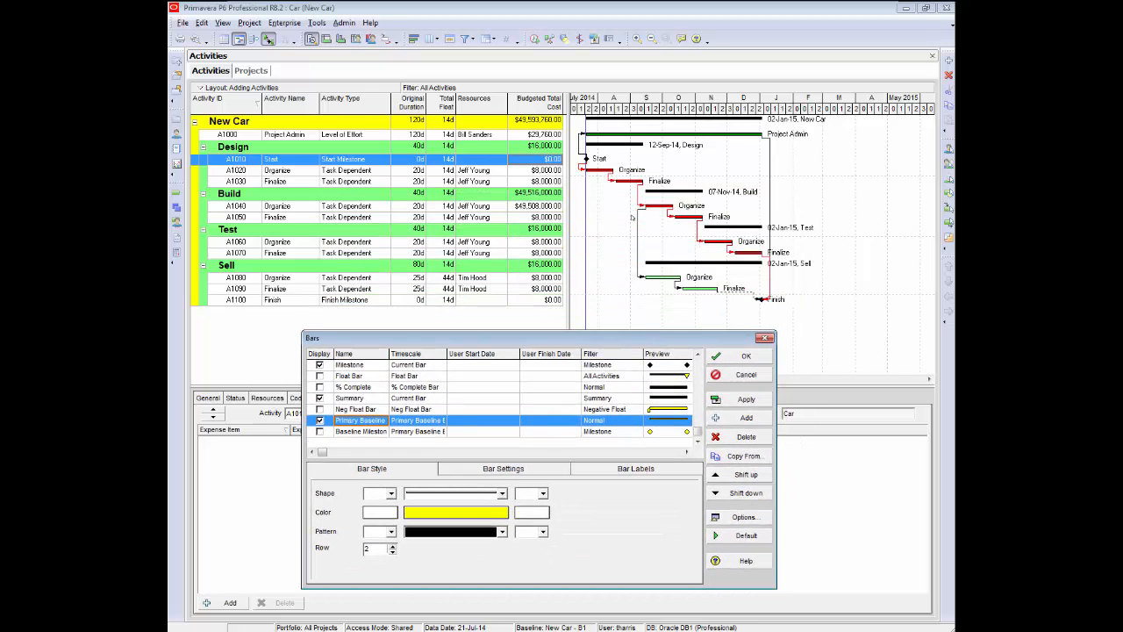
pyautogui.click(746, 399)
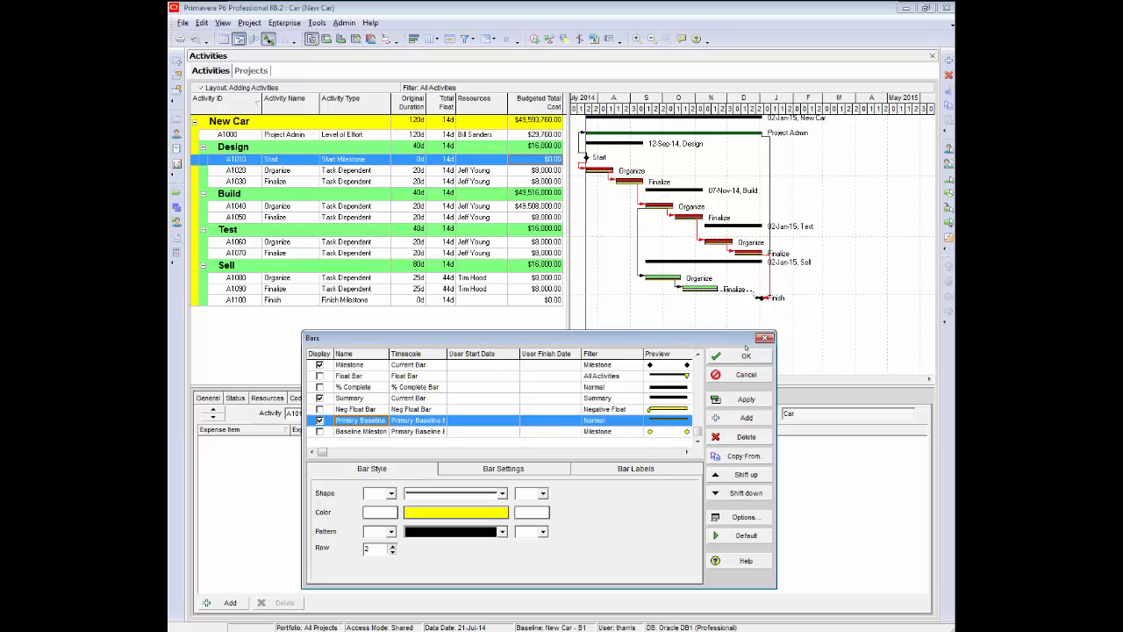
pyautogui.click(739, 355)
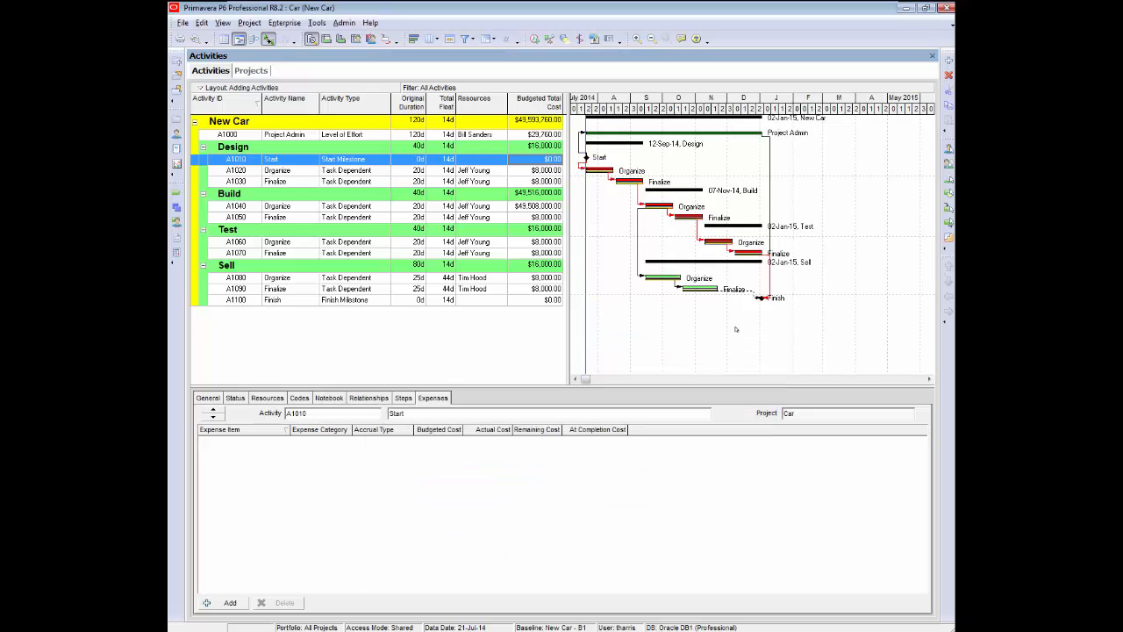